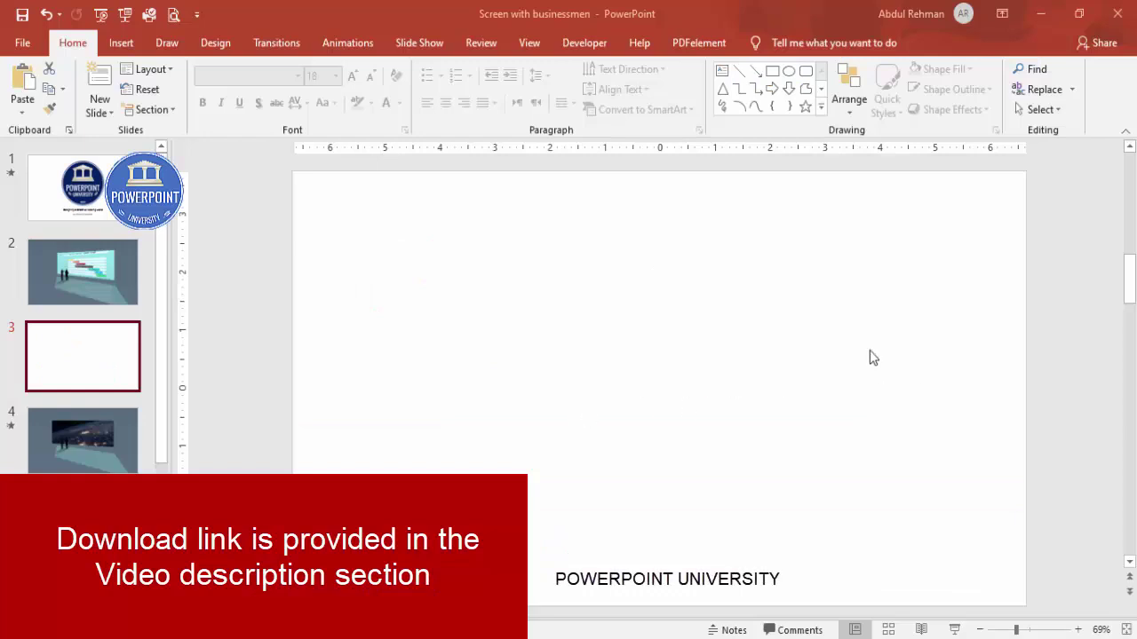
Step: Give slide 3 a blue-grey linear gradient background at 90° through Format Background
right_click(770, 311)
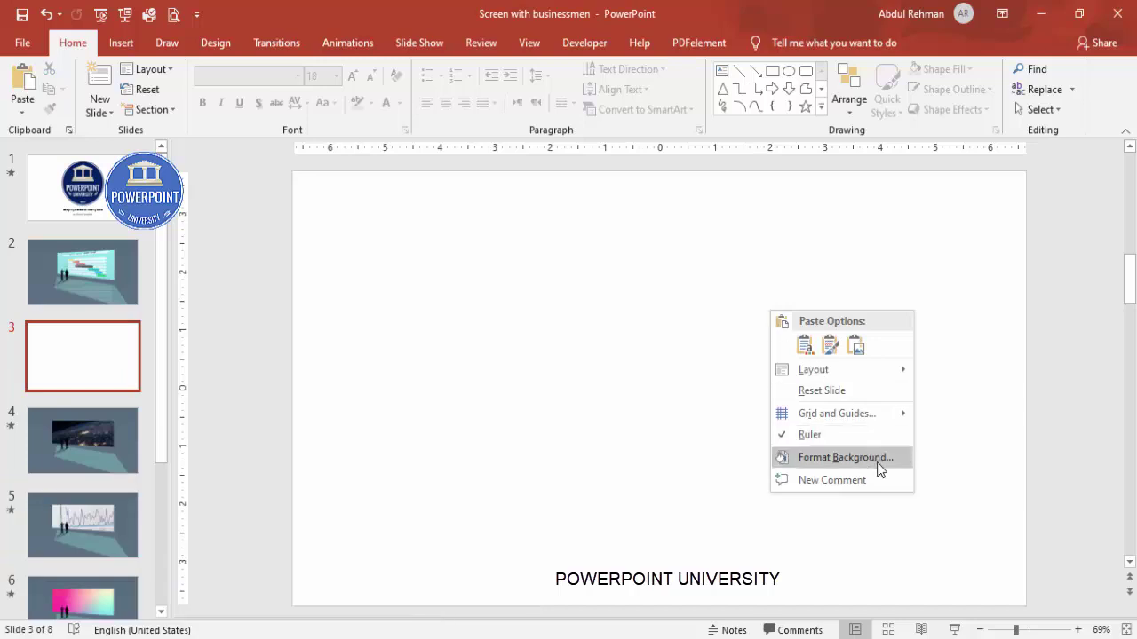
click(846, 458)
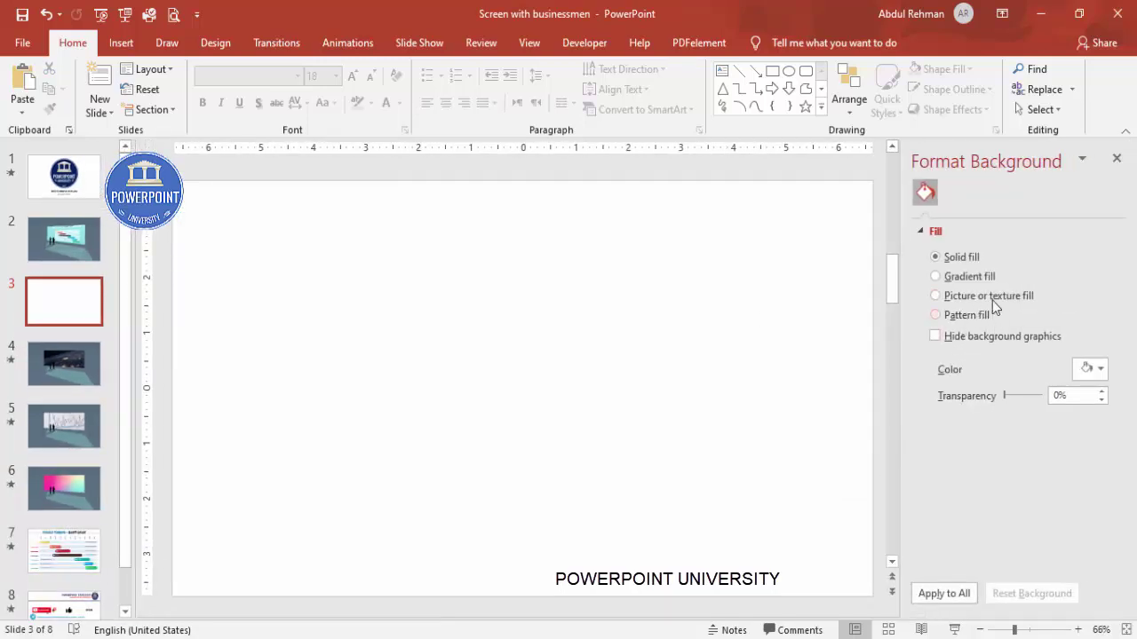
click(982, 280)
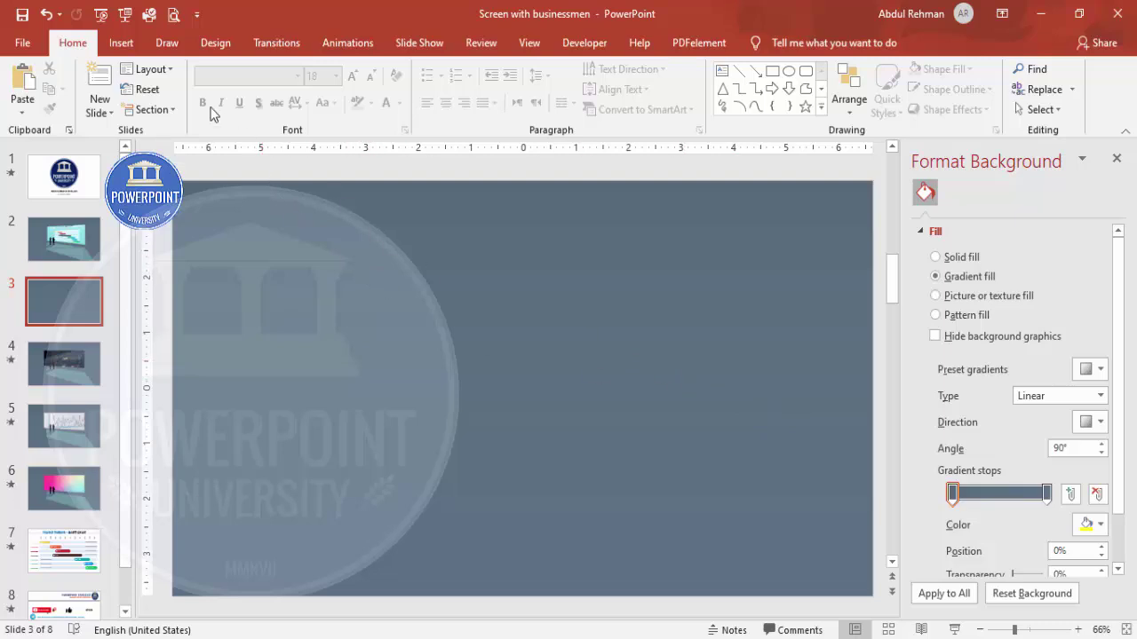
Step: Draw a rectangle across the centre of slide 3
click(126, 47)
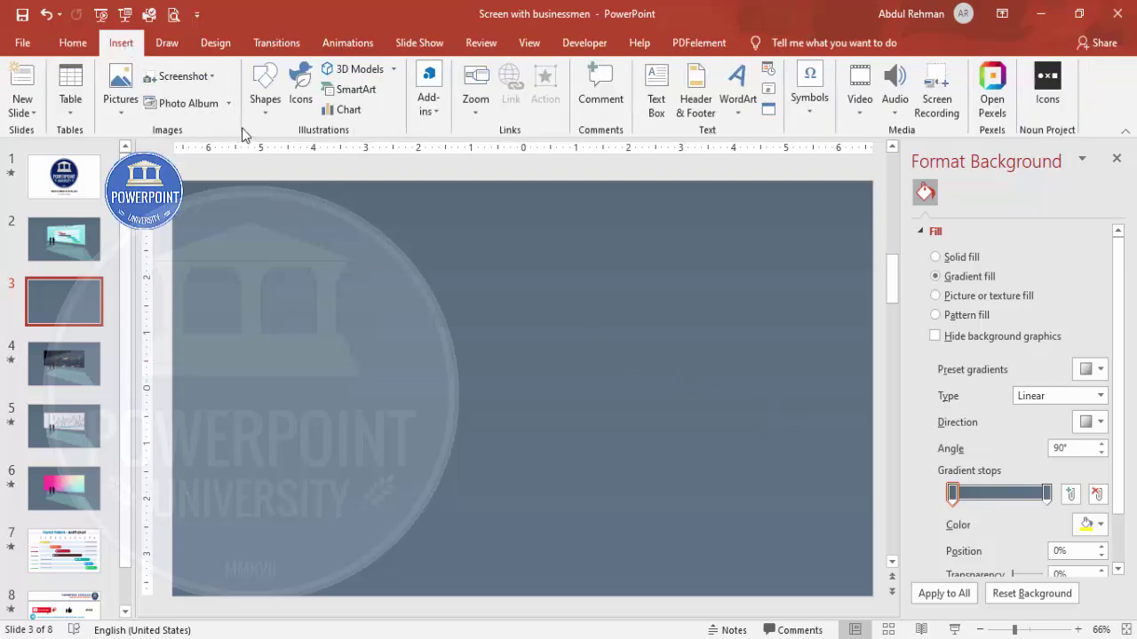
click(269, 116)
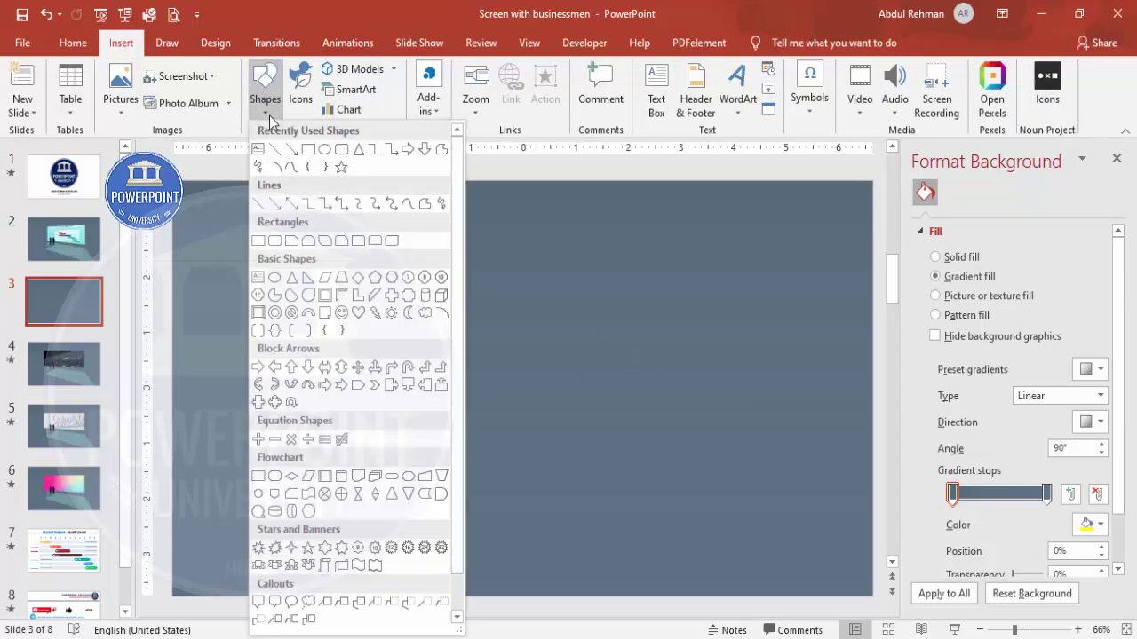
click(290, 243)
drag(508, 359, 720, 442)
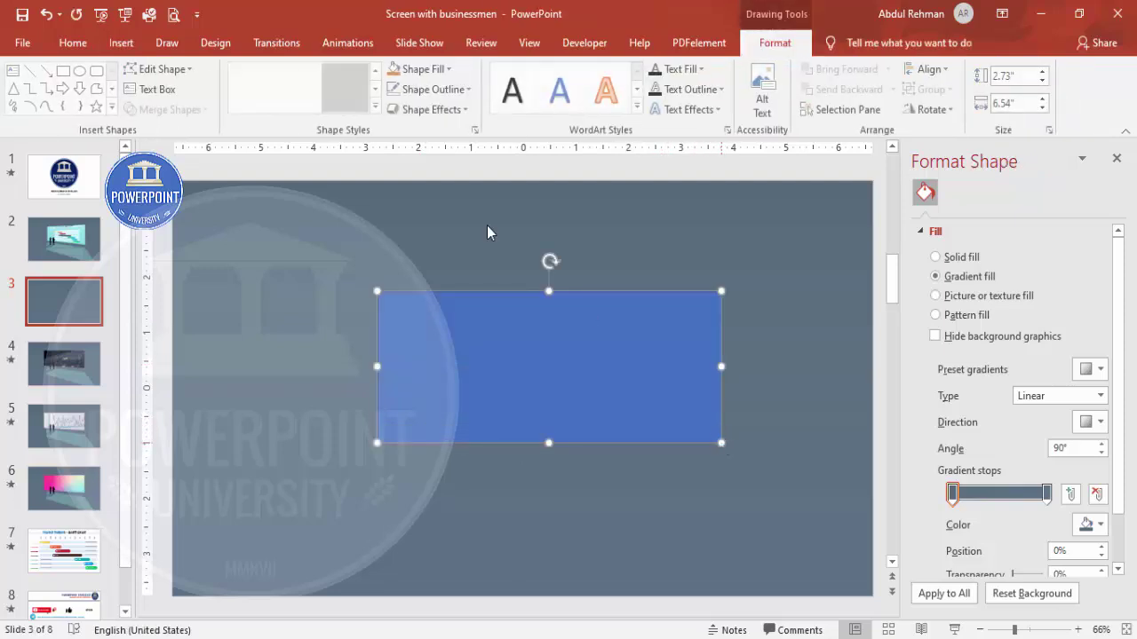
Step: Remove the rectangle's outline, fill it Aqua, and nudge it into place
click(456, 89)
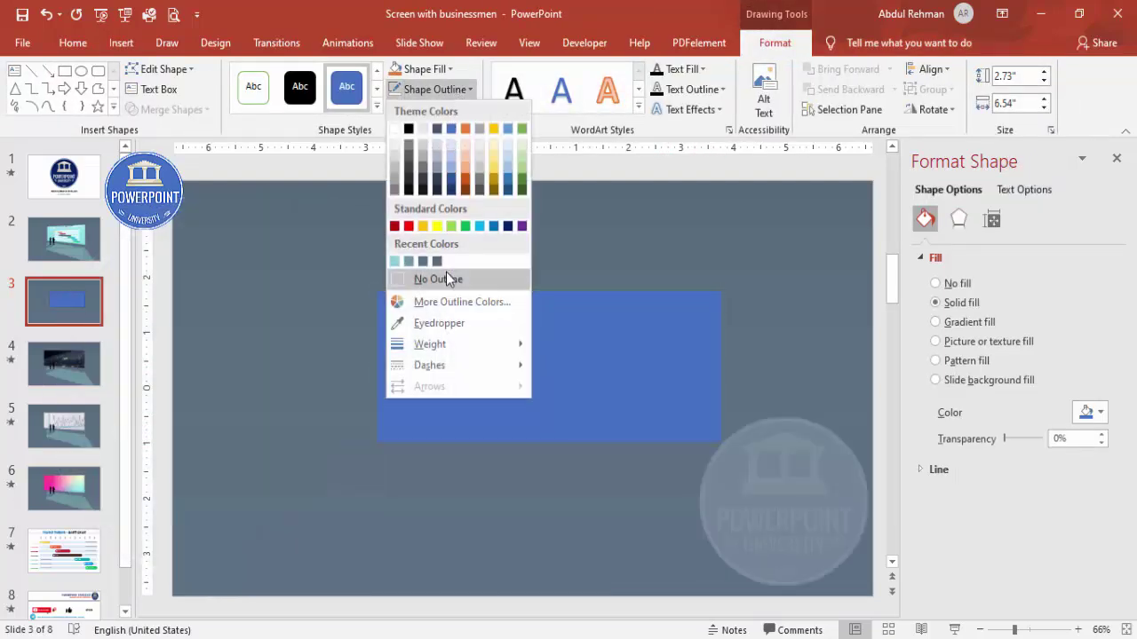
click(446, 273)
click(446, 72)
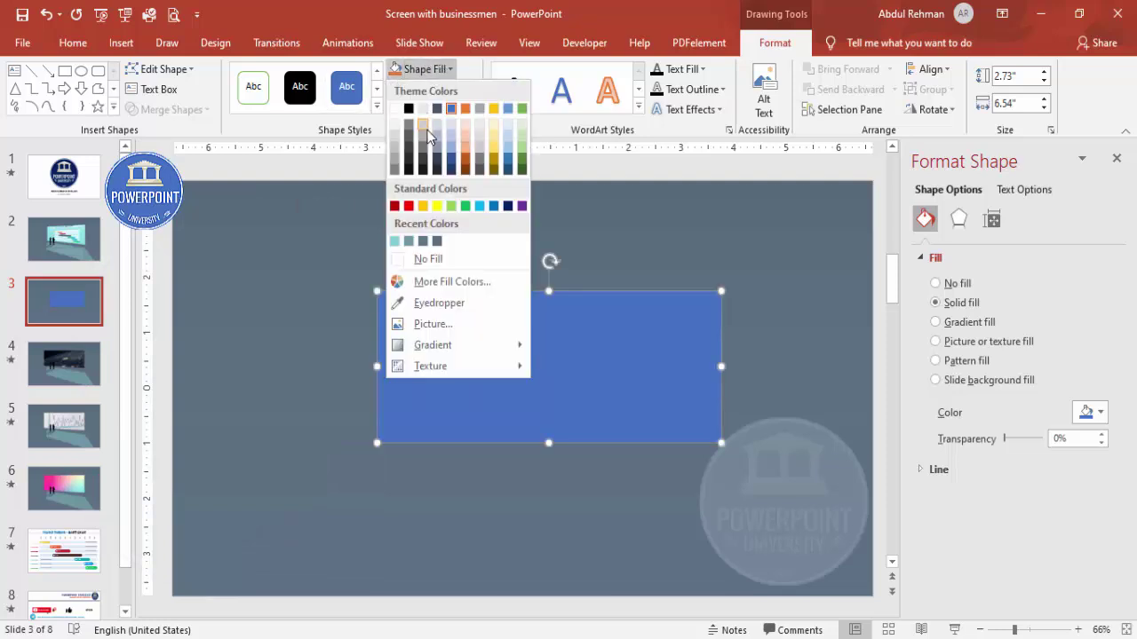
click(397, 246)
mouse_move(657, 379)
mouse_down()
mouse_move(639, 363)
mouse_move(648, 387)
mouse_move(642, 375)
mouse_up()
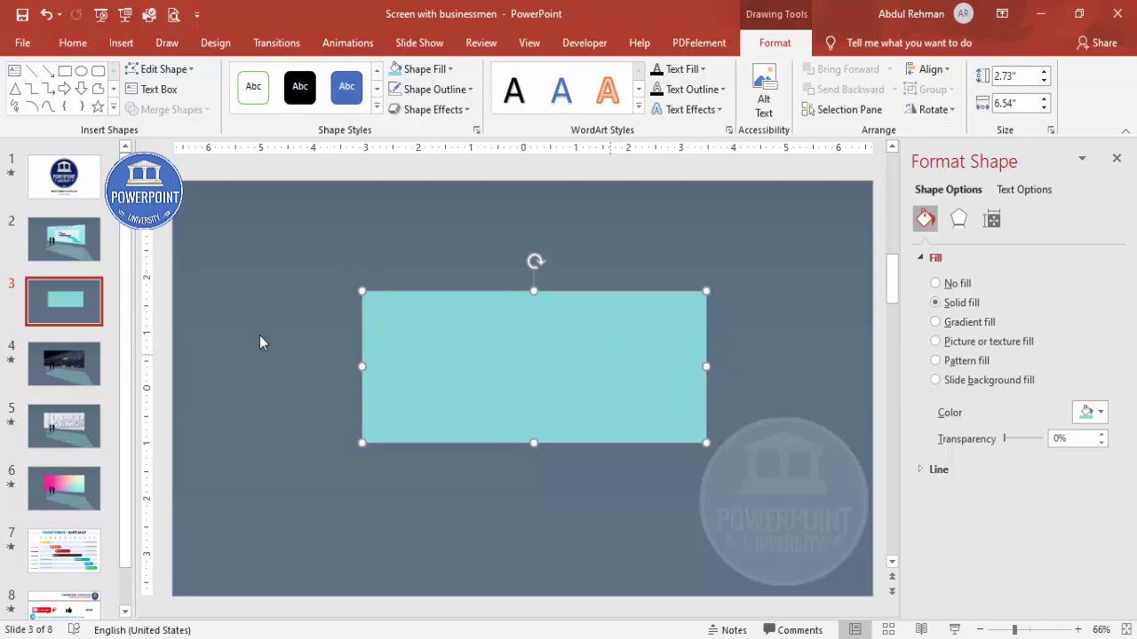
Step: Apply the Perspective: Left 3-D rotation preset to the aqua rectangle
click(958, 221)
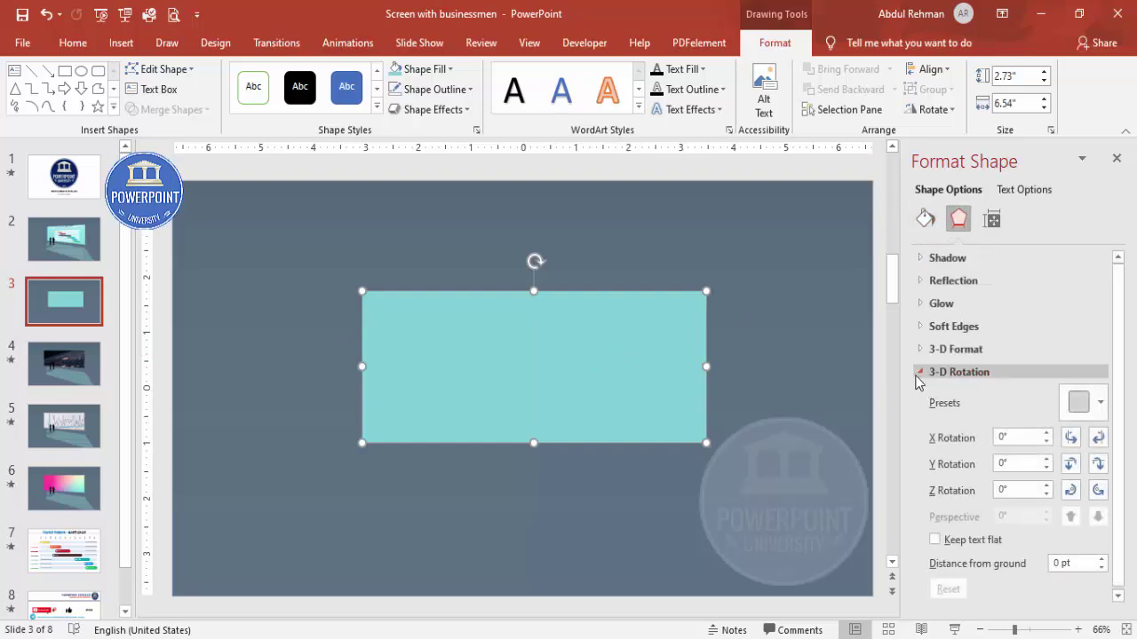
click(922, 374)
click(920, 374)
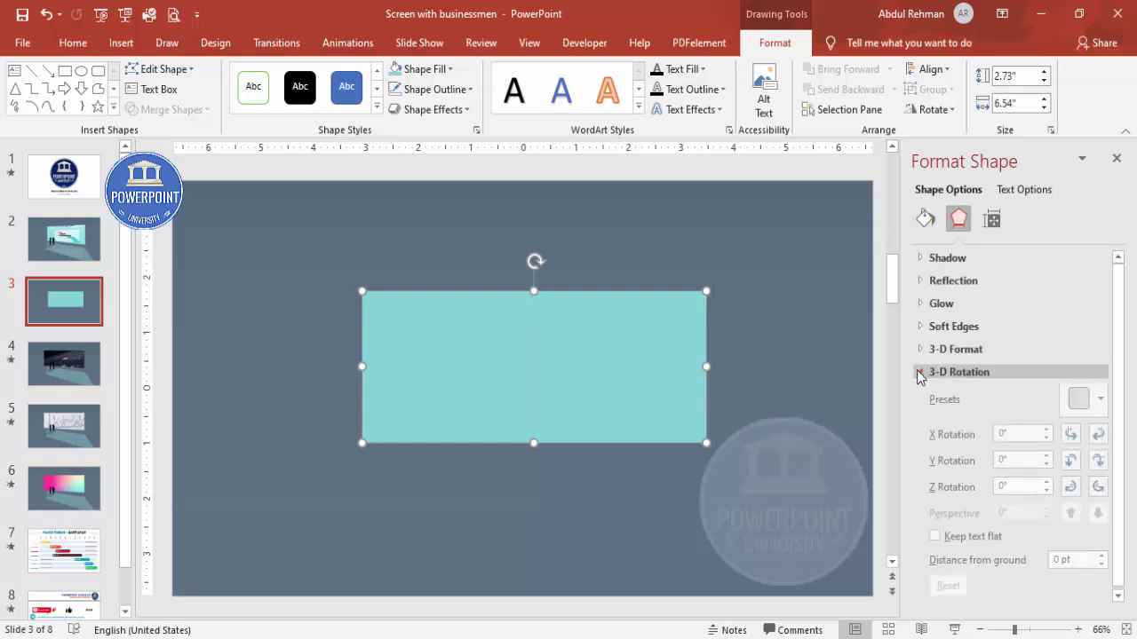
click(1080, 405)
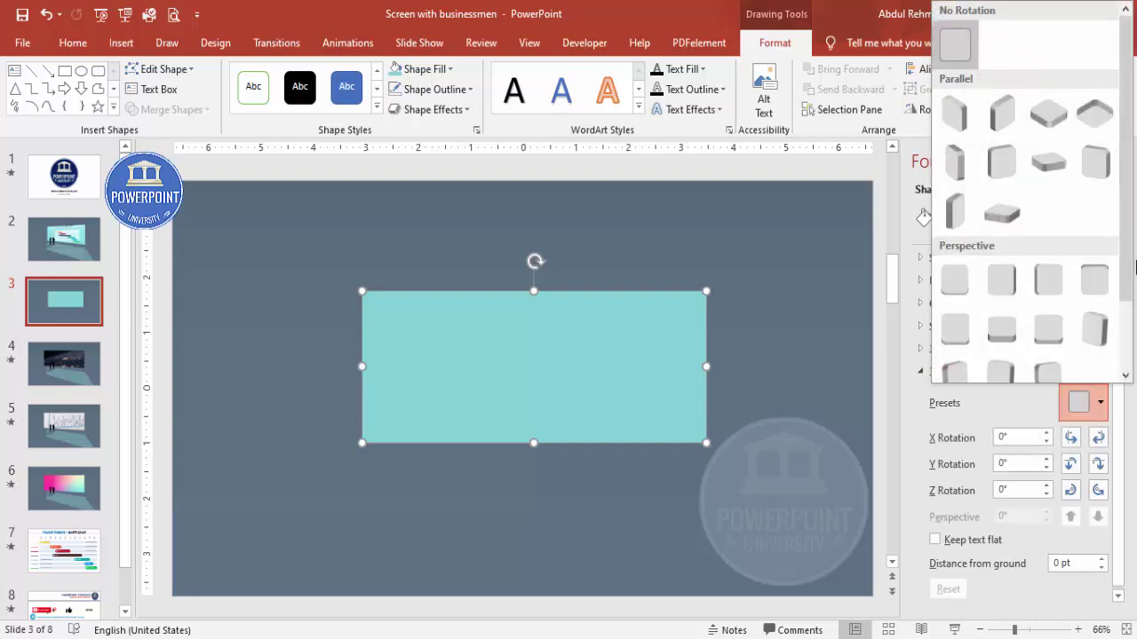
scroll(1135, 267, down, 1)
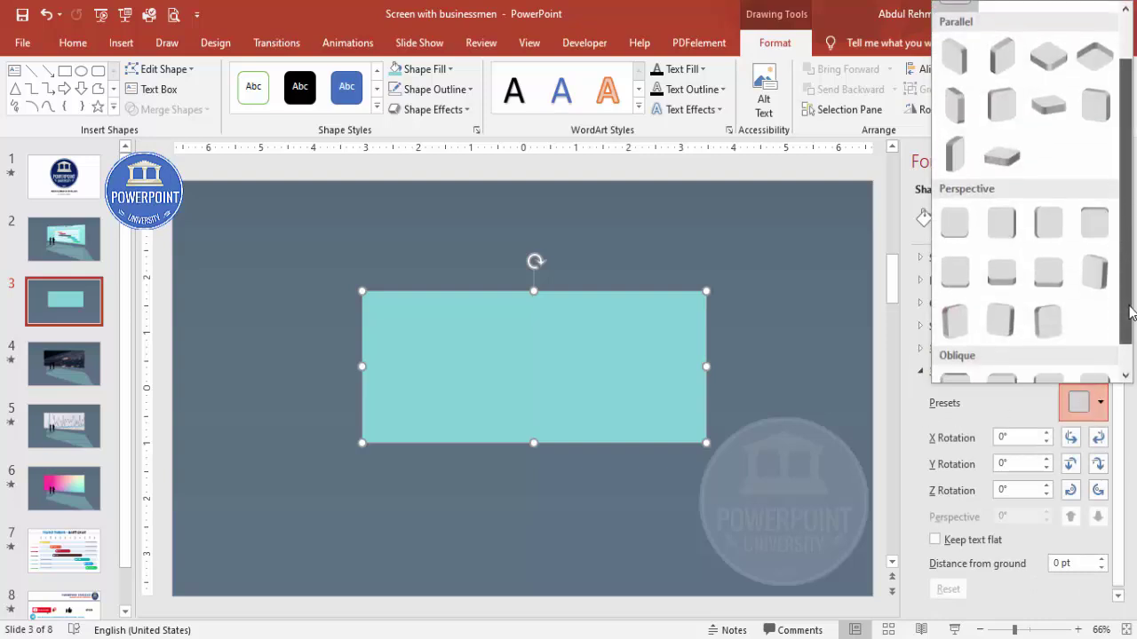
click(1008, 223)
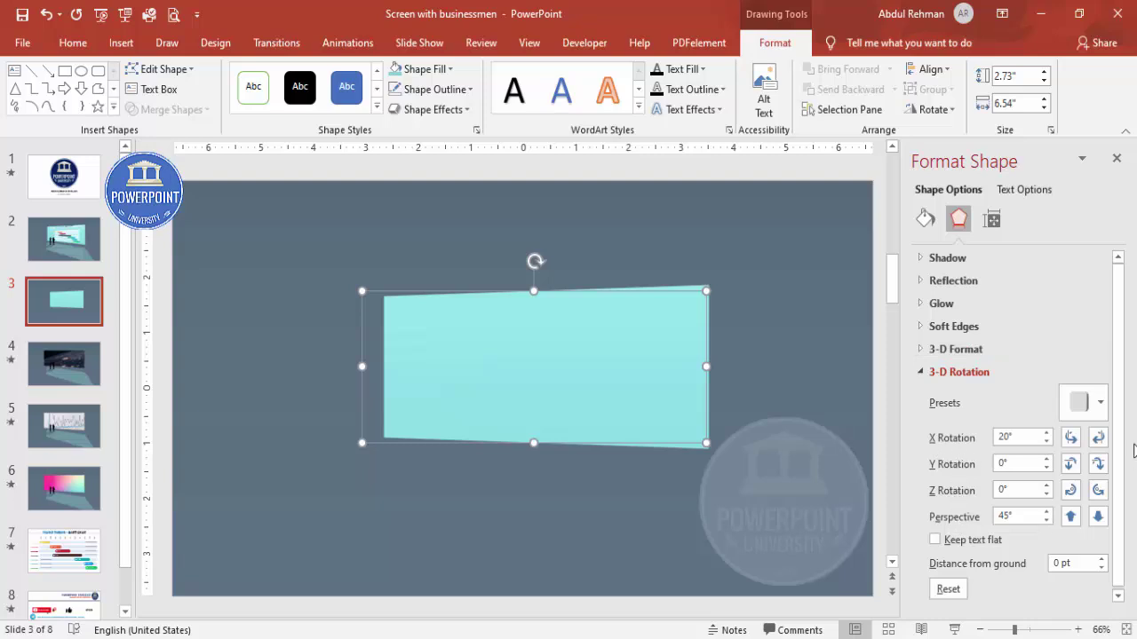
Step: Set X rotation to 20° with Y and Z at 0°, then shift the screen up-left
click(1071, 438)
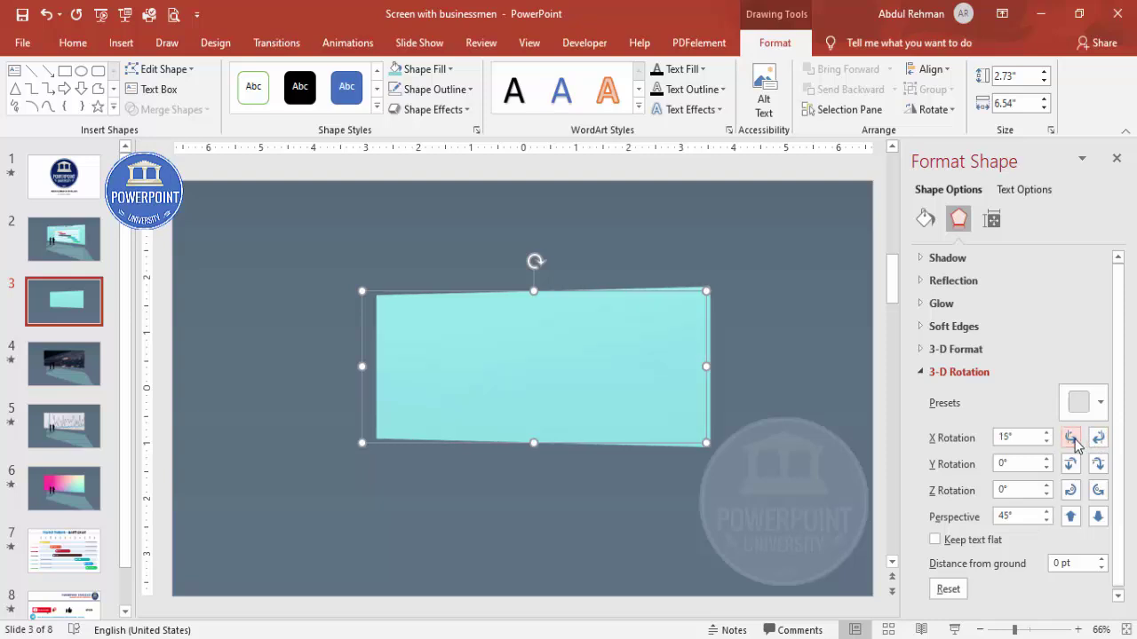
click(1099, 438)
click(1099, 439)
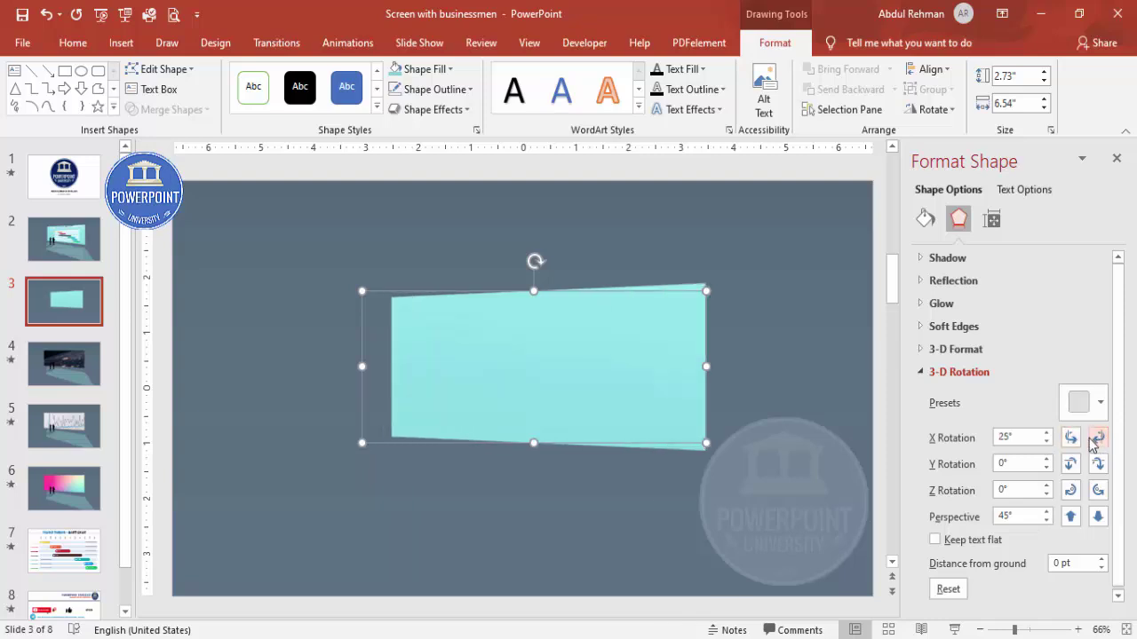
click(1075, 441)
click(1099, 464)
click(1071, 466)
click(1070, 490)
click(1100, 490)
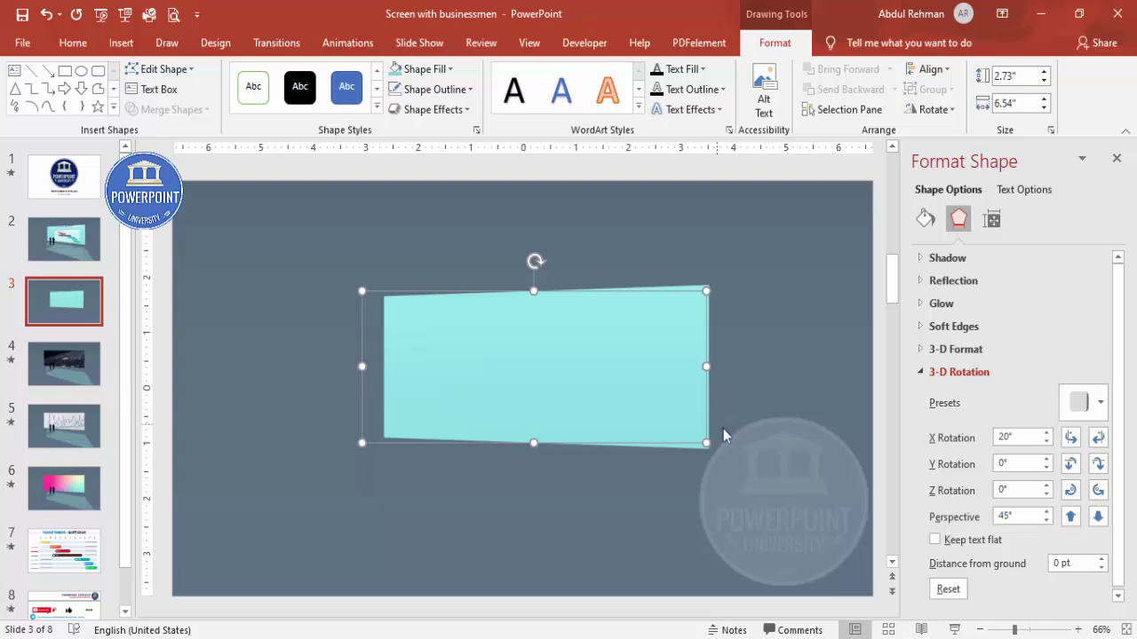
drag(624, 368, 613, 358)
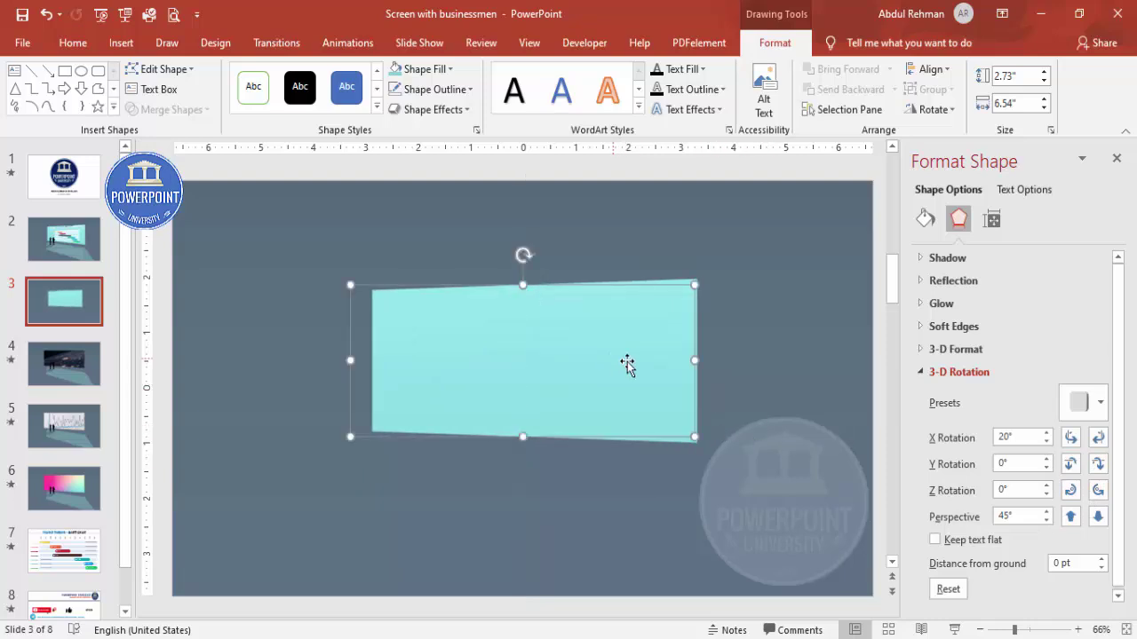
Step: After previewing, return X rotation to 20° and nudge the screen further up-left
click(1072, 442)
click(1099, 441)
click(1099, 444)
click(749, 356)
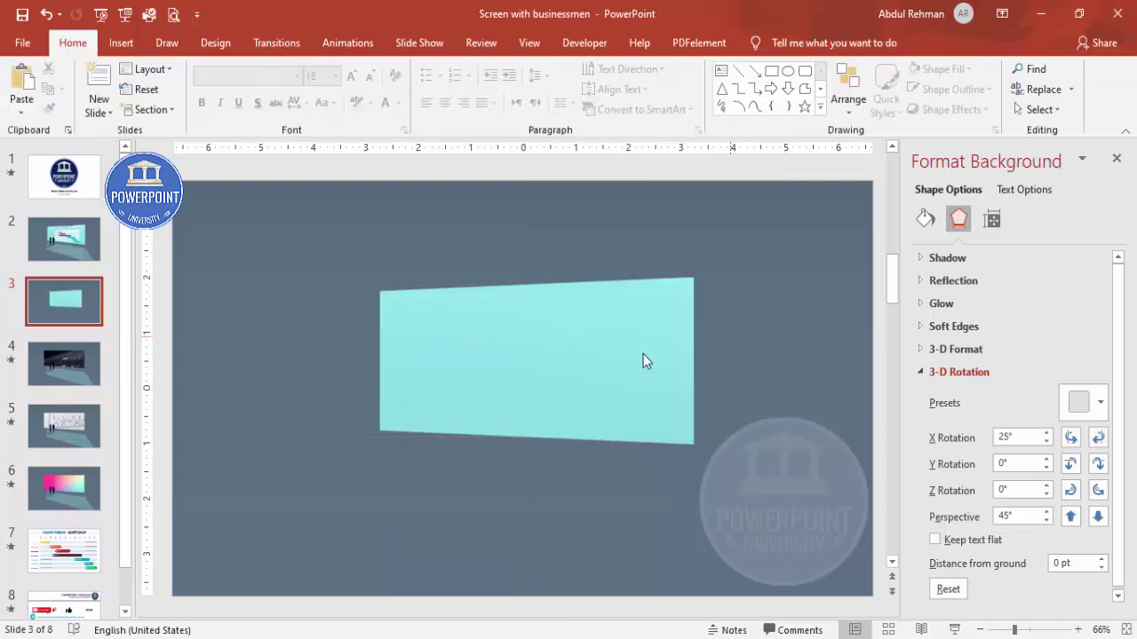
click(611, 386)
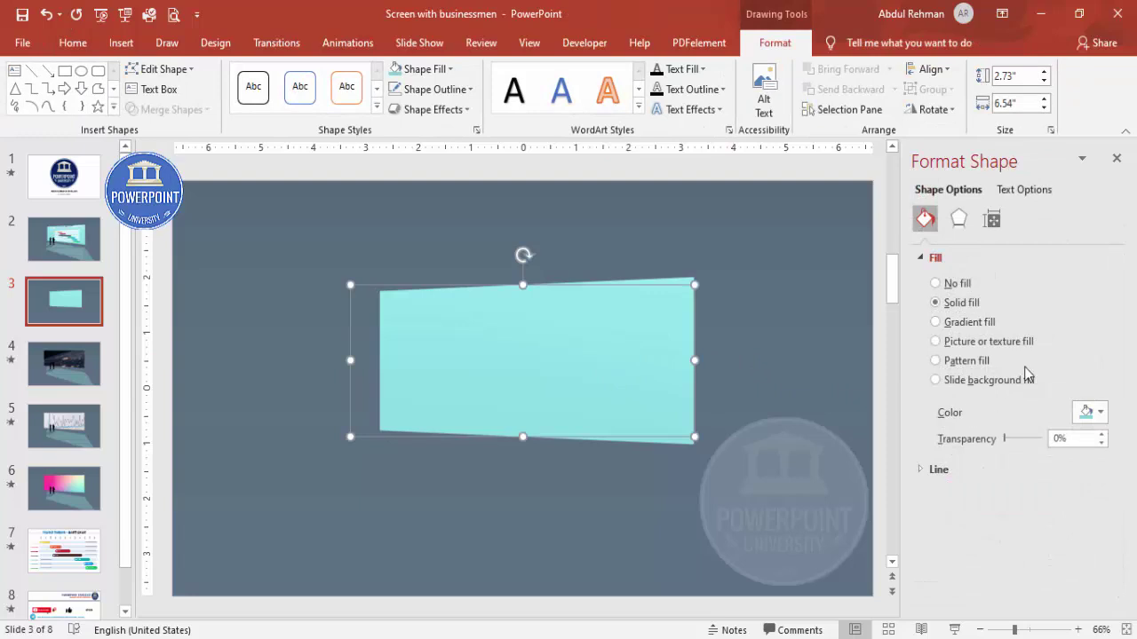
click(958, 219)
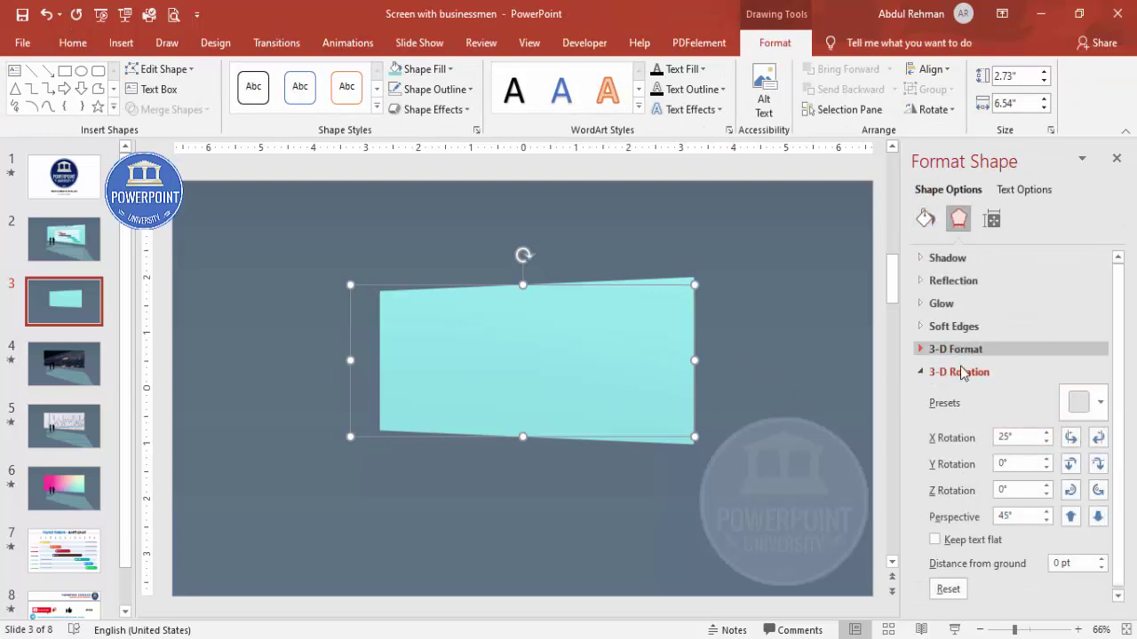
click(1101, 438)
click(1102, 438)
click(1070, 438)
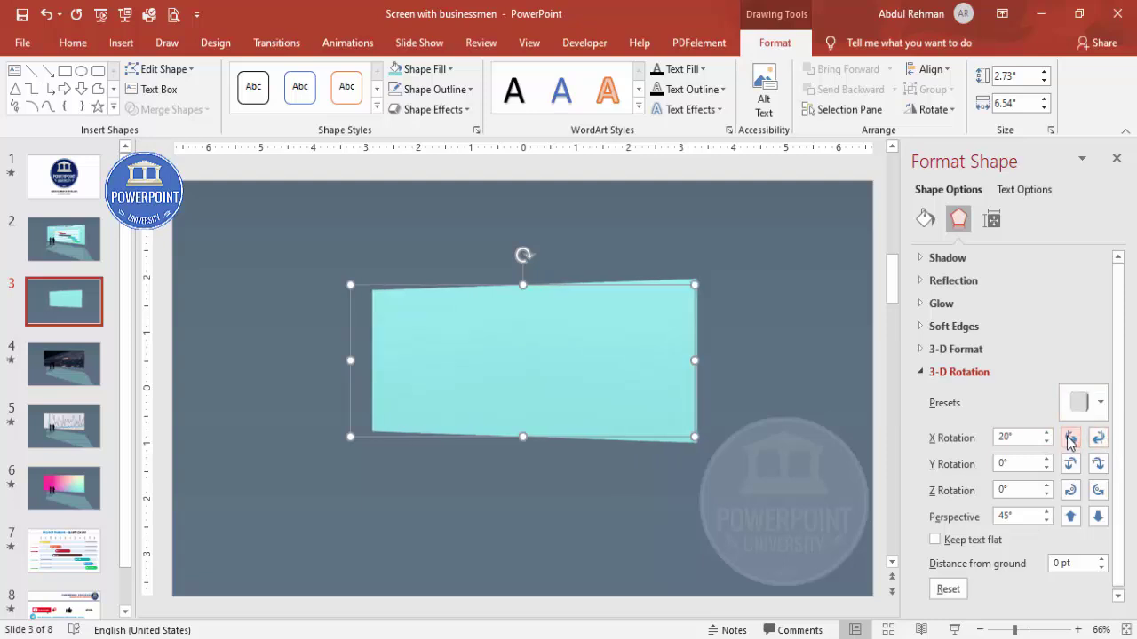
drag(613, 394, 574, 379)
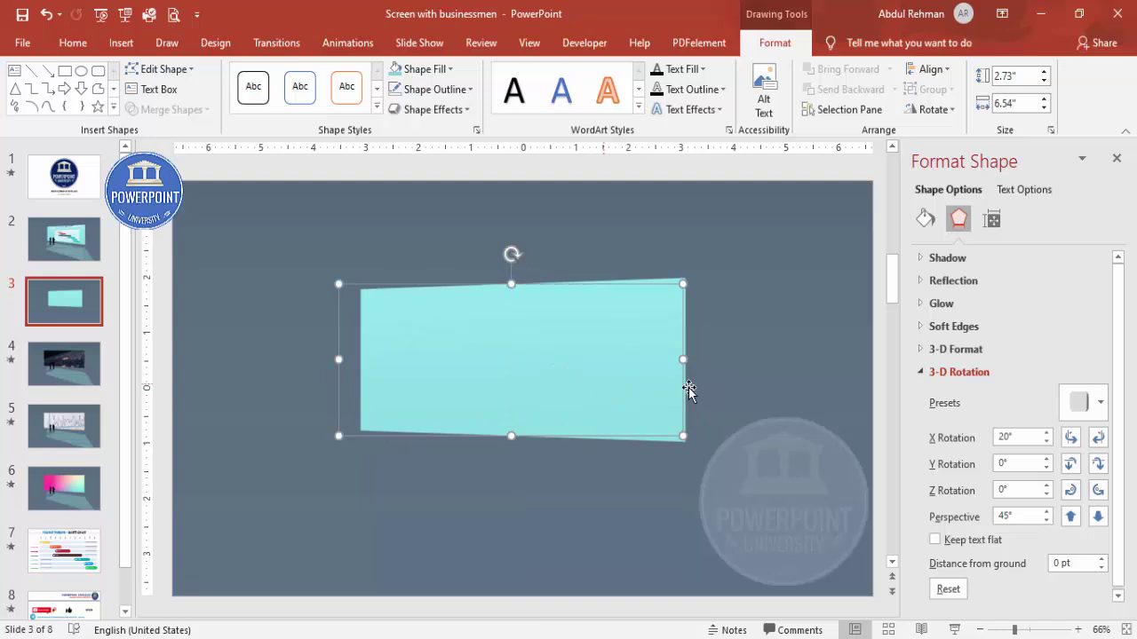
click(754, 389)
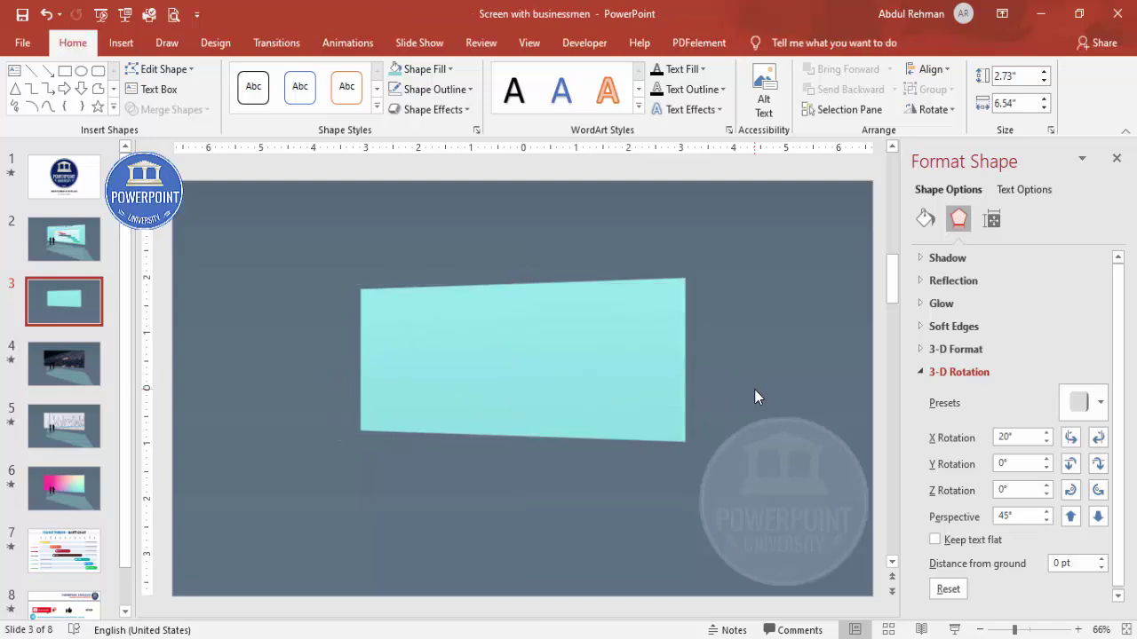
Step: Draw a freeform floor shape extending below the tilted screen
click(121, 42)
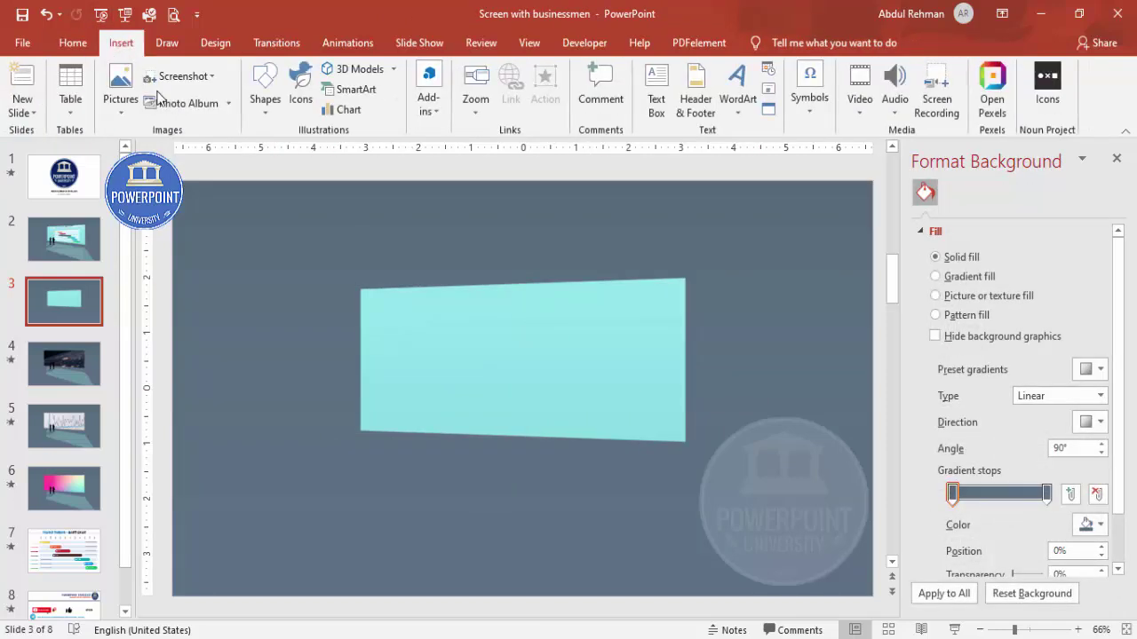
click(265, 114)
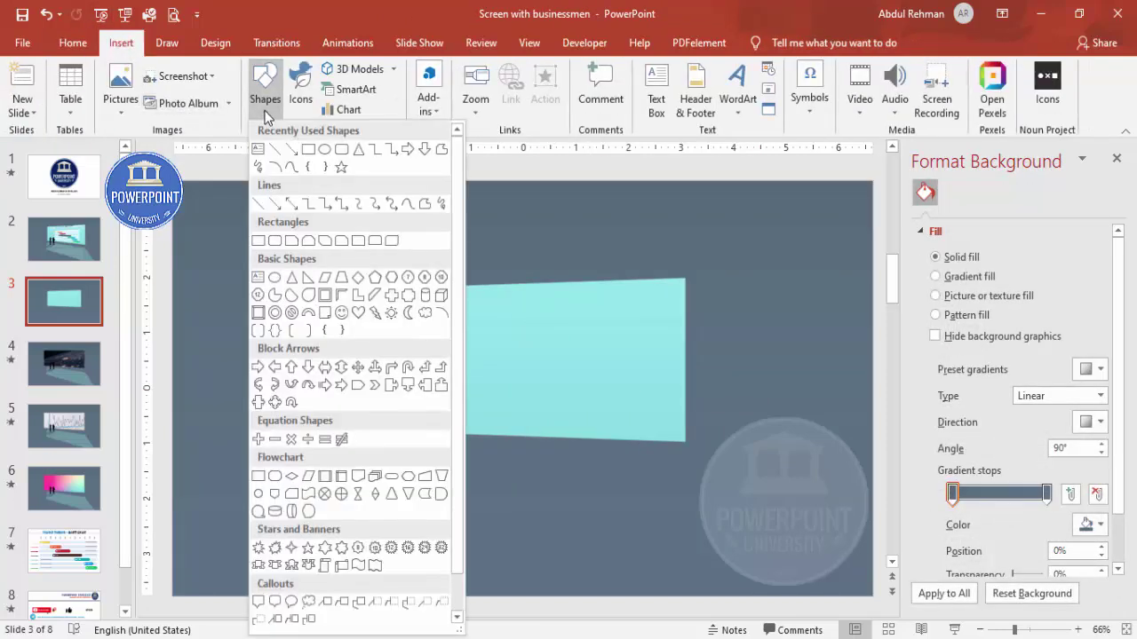
click(429, 207)
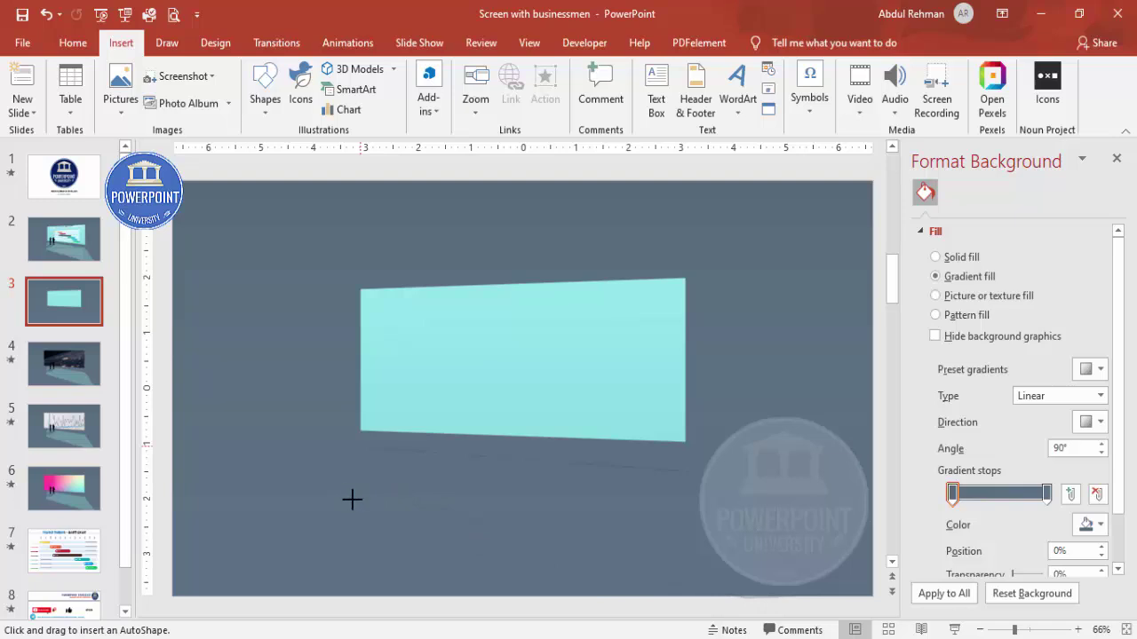
click(360, 446)
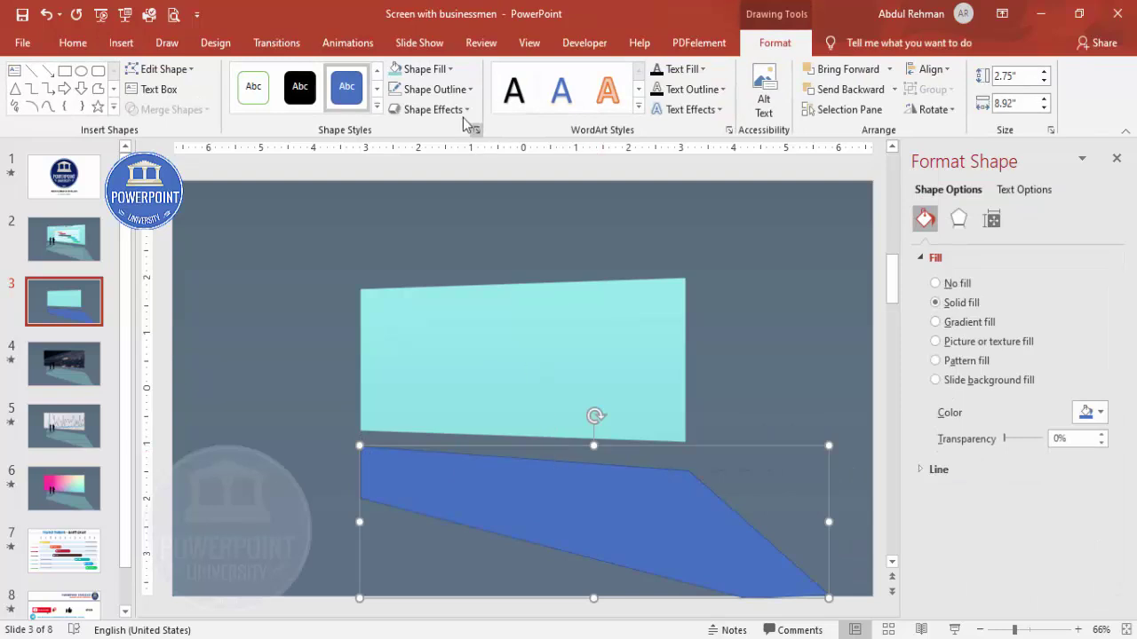
Step: Remove the floor shape's outline, fill it the screen's aqua, and set 66% transparency
click(440, 89)
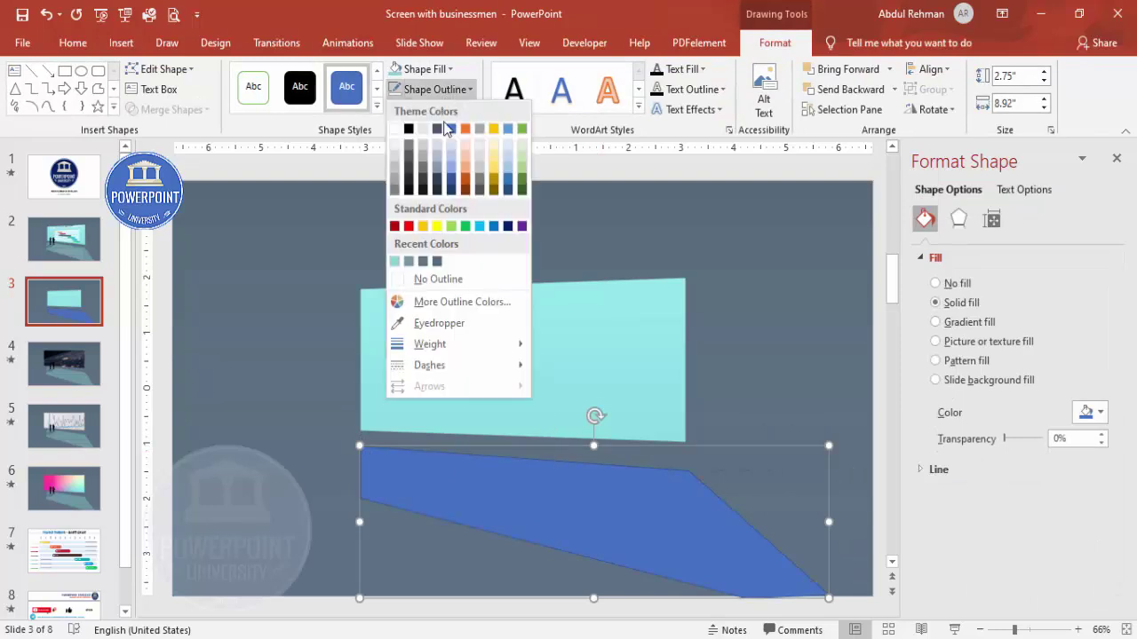
click(449, 277)
click(425, 68)
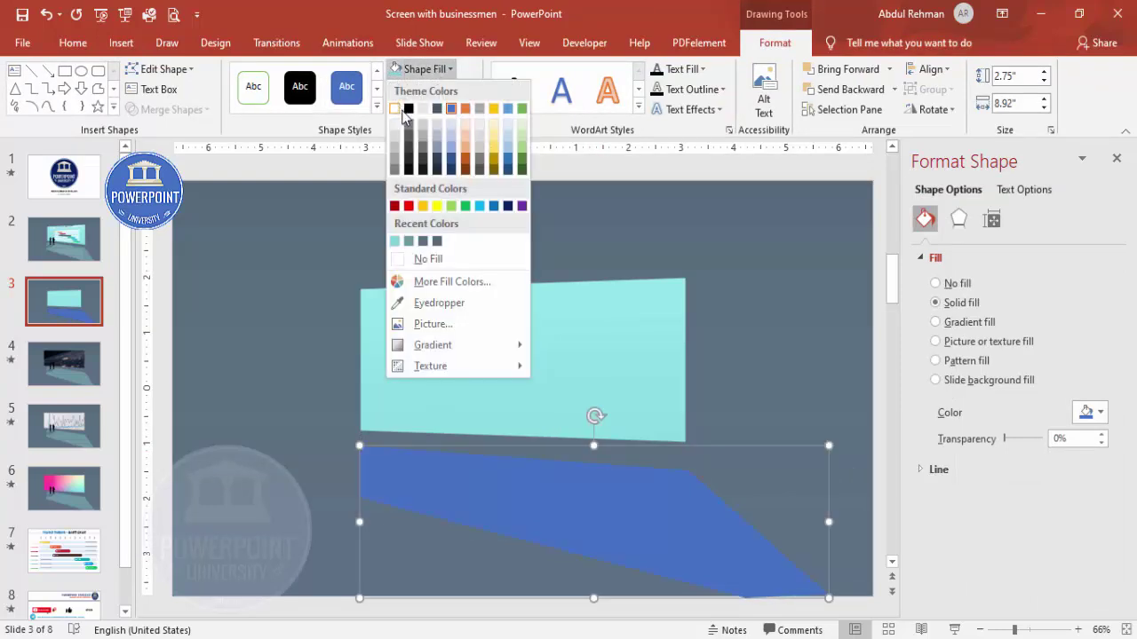
click(394, 241)
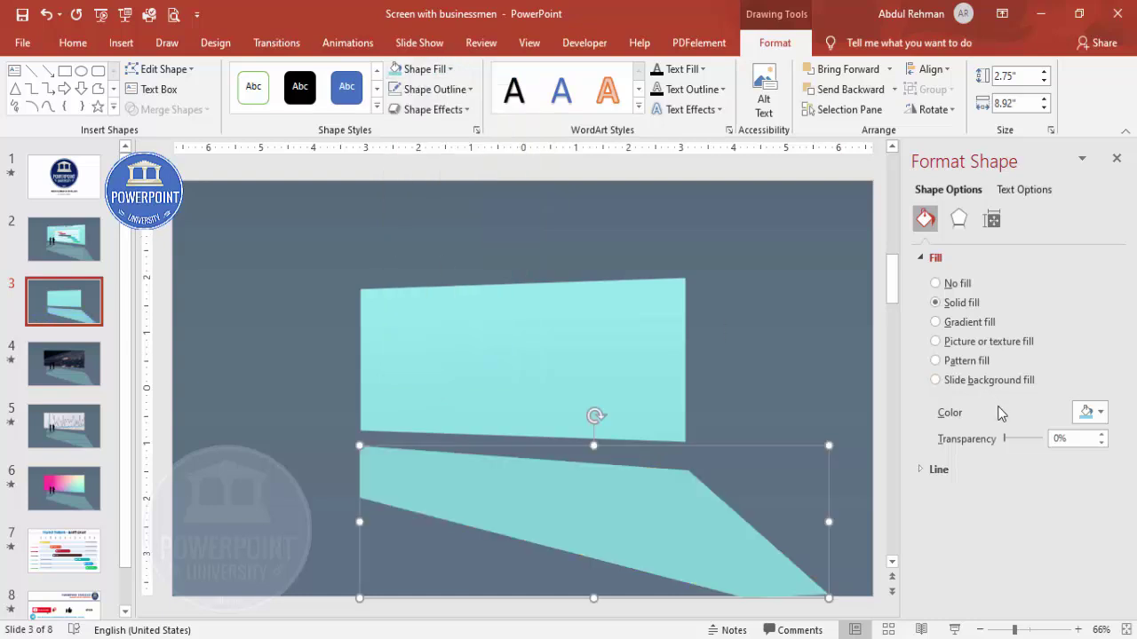
drag(1006, 441, 1033, 441)
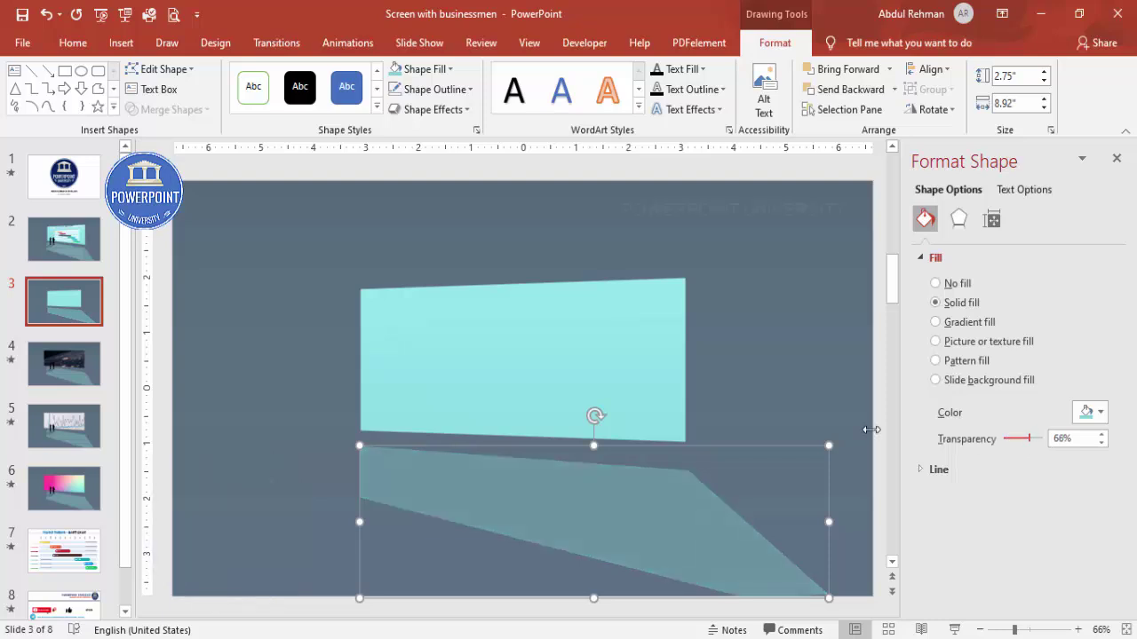
Step: Use Edit Points to raise the screen's bottom-left corner, tilting its bottom edge
click(757, 336)
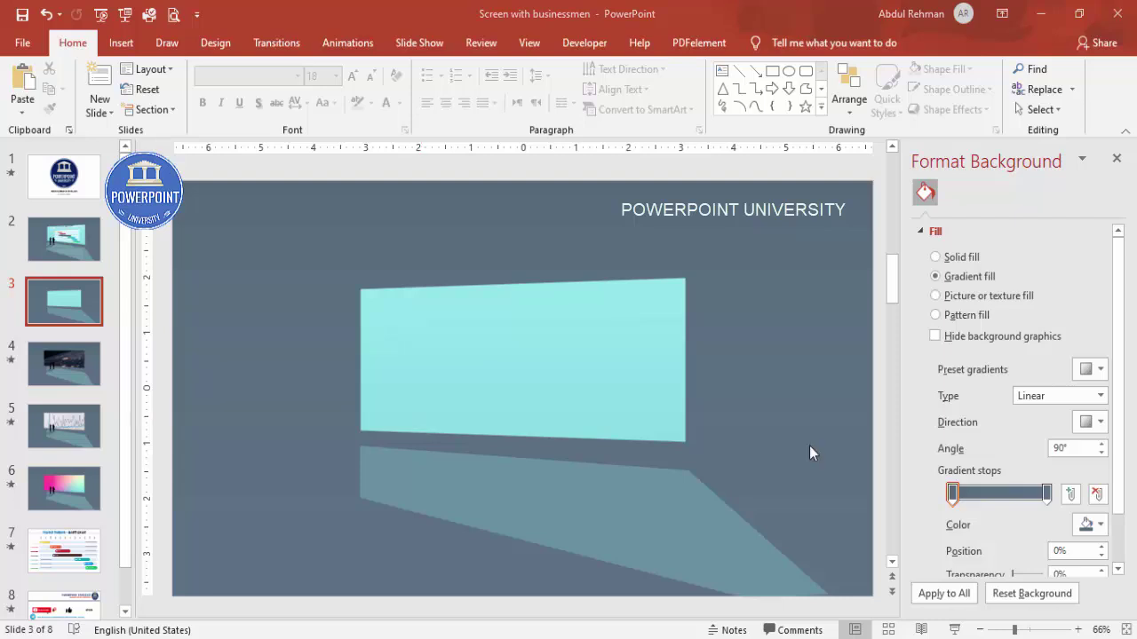
click(513, 339)
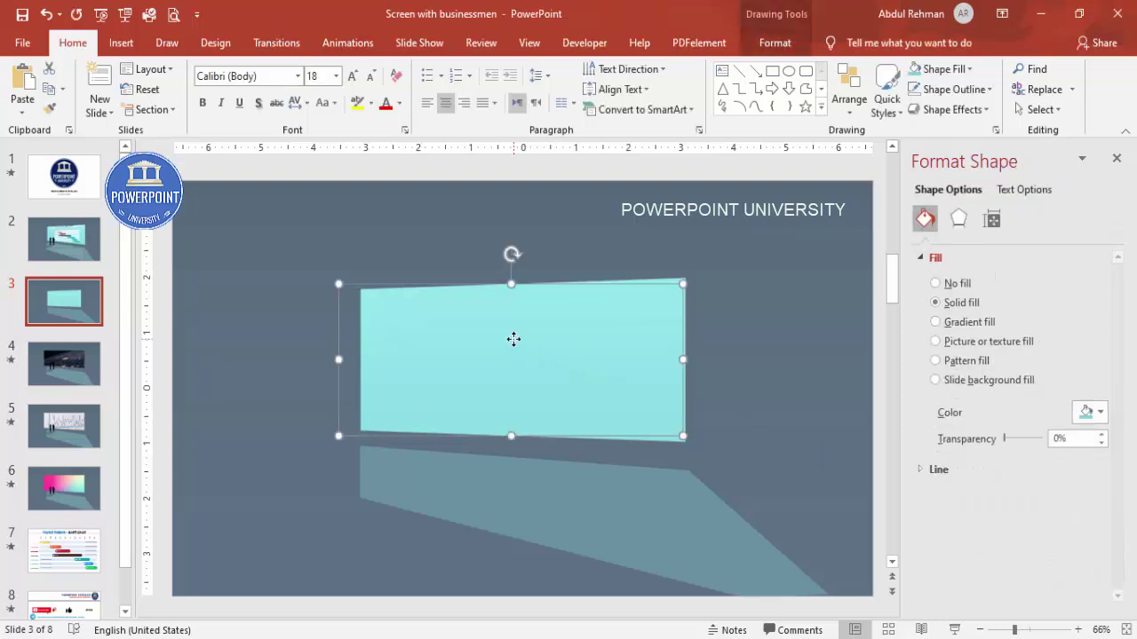
right_click(513, 343)
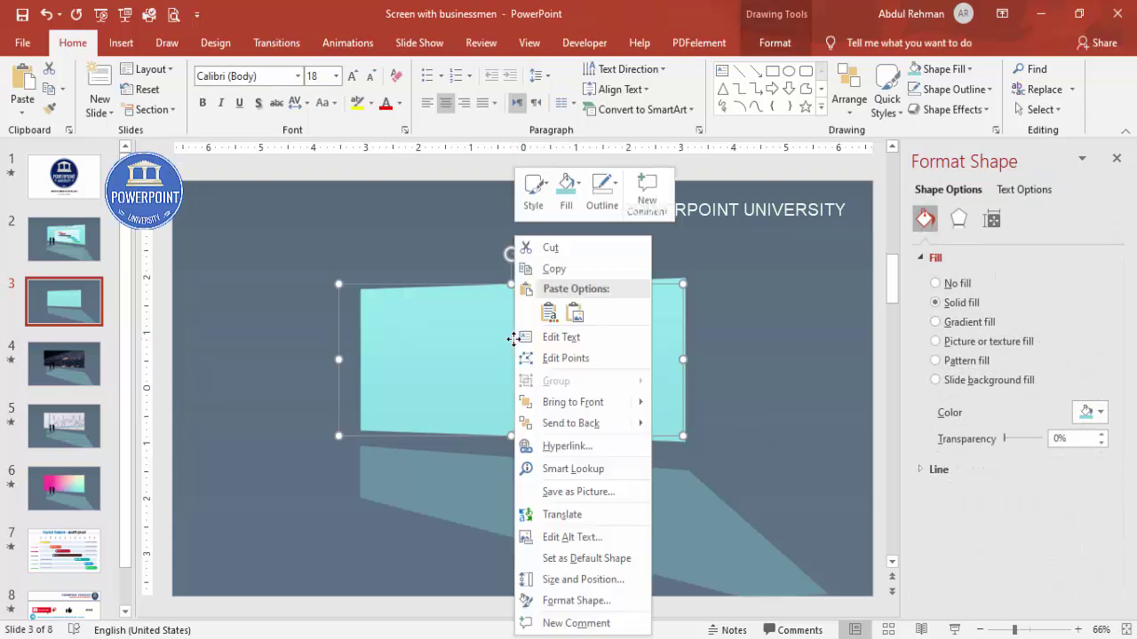
click(605, 362)
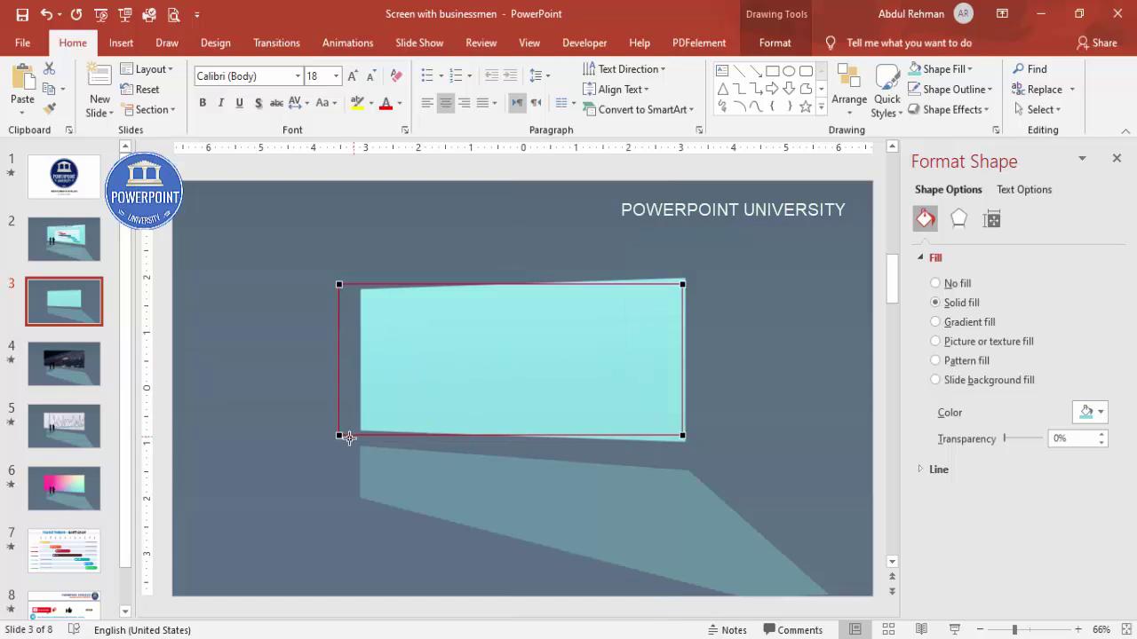
drag(341, 438, 340, 410)
click(521, 460)
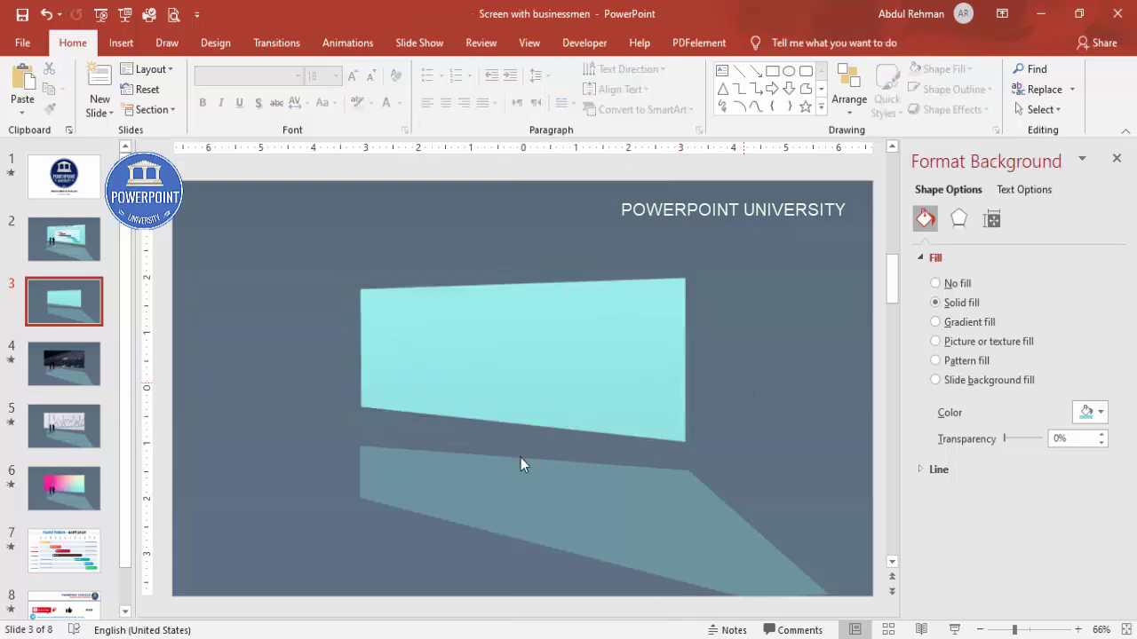
Step: Edit the floor reflection's points so its top edge meets the screen's bottom edge
click(441, 468)
right_click(441, 469)
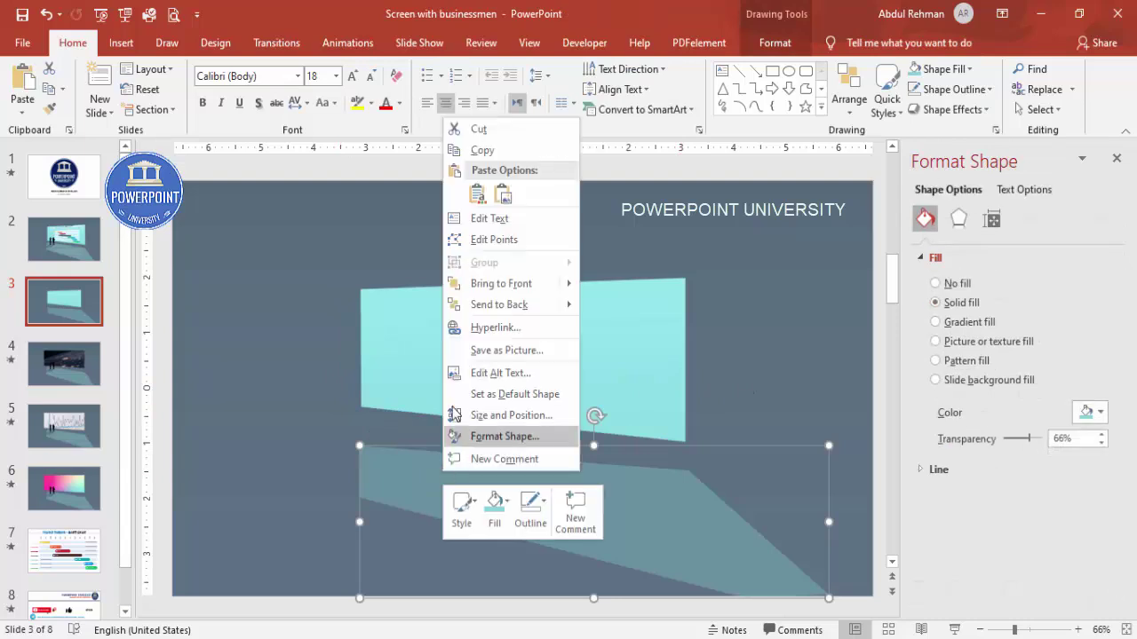
click(515, 243)
drag(360, 447, 360, 427)
drag(688, 471, 689, 481)
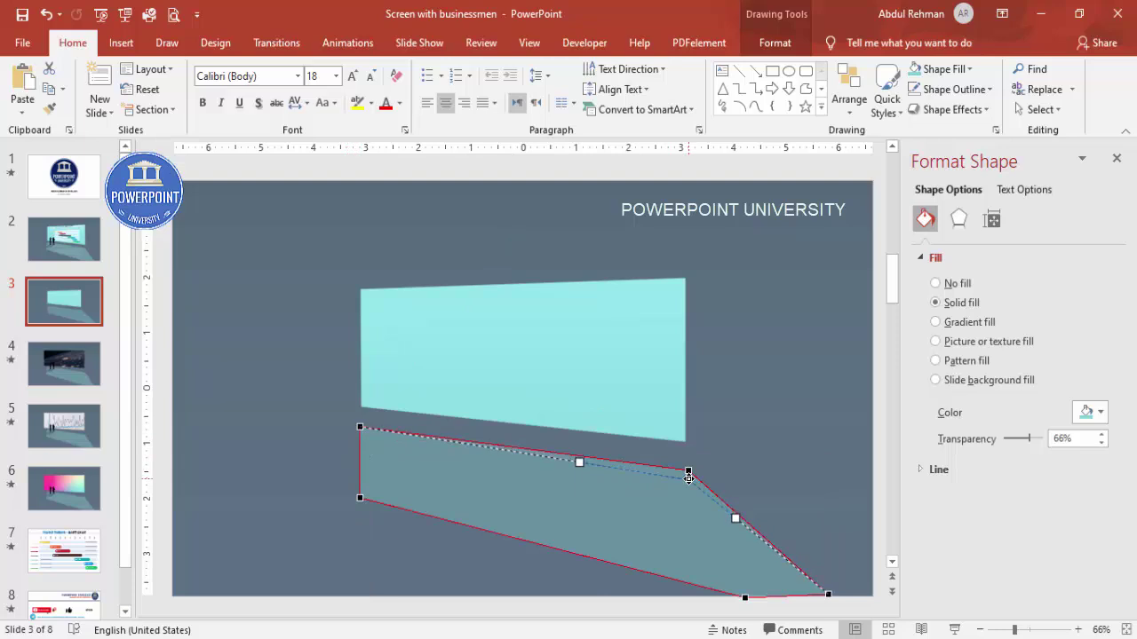
click(726, 422)
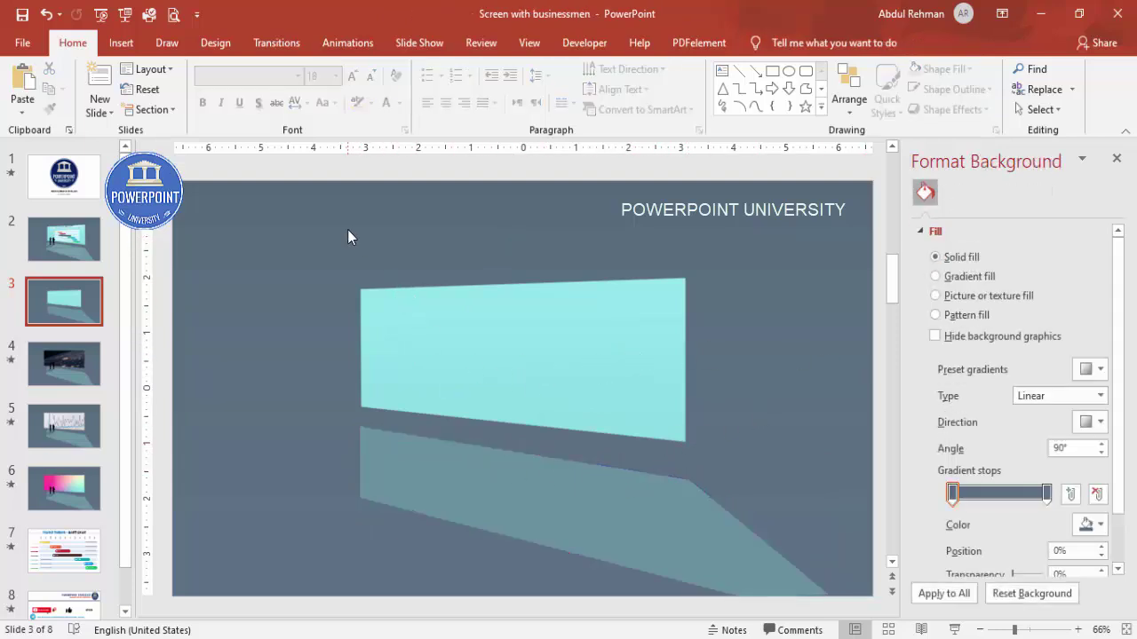
Step: Paste the two businessman silhouettes and flip the left, pointing one horizontally to face the screen
key(ctrl+v)
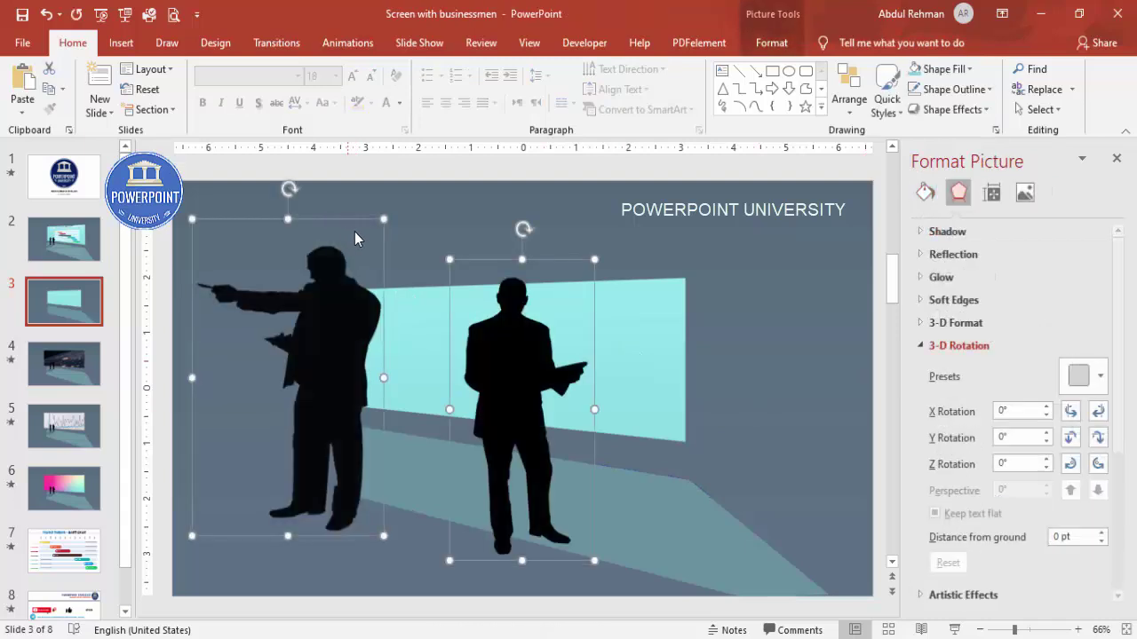
click(732, 285)
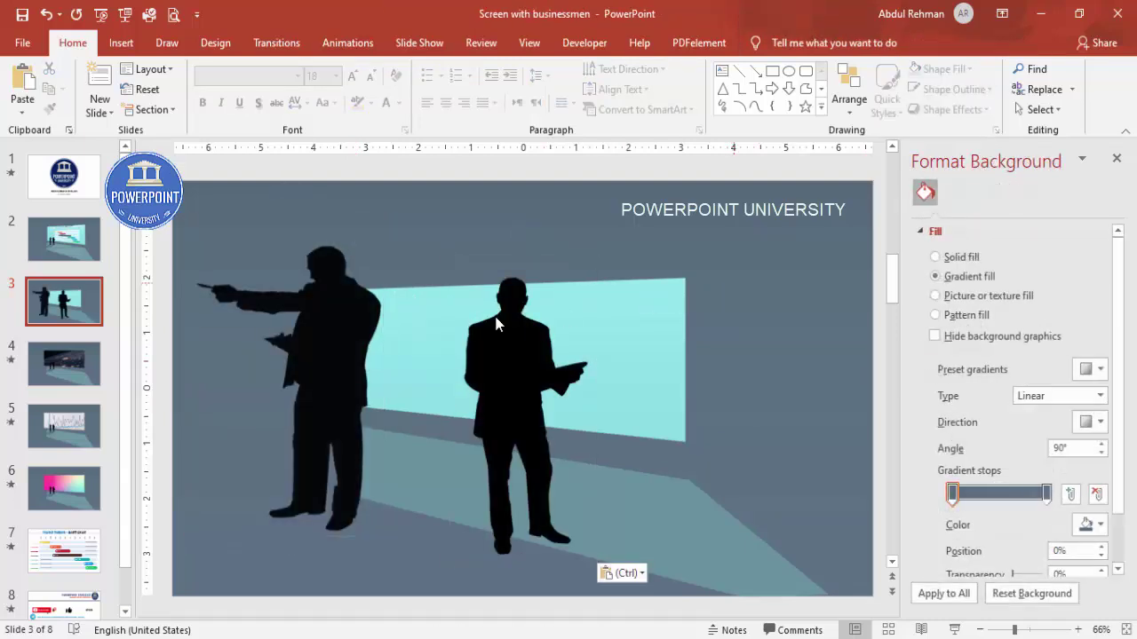
click(321, 333)
drag(321, 333, 361, 366)
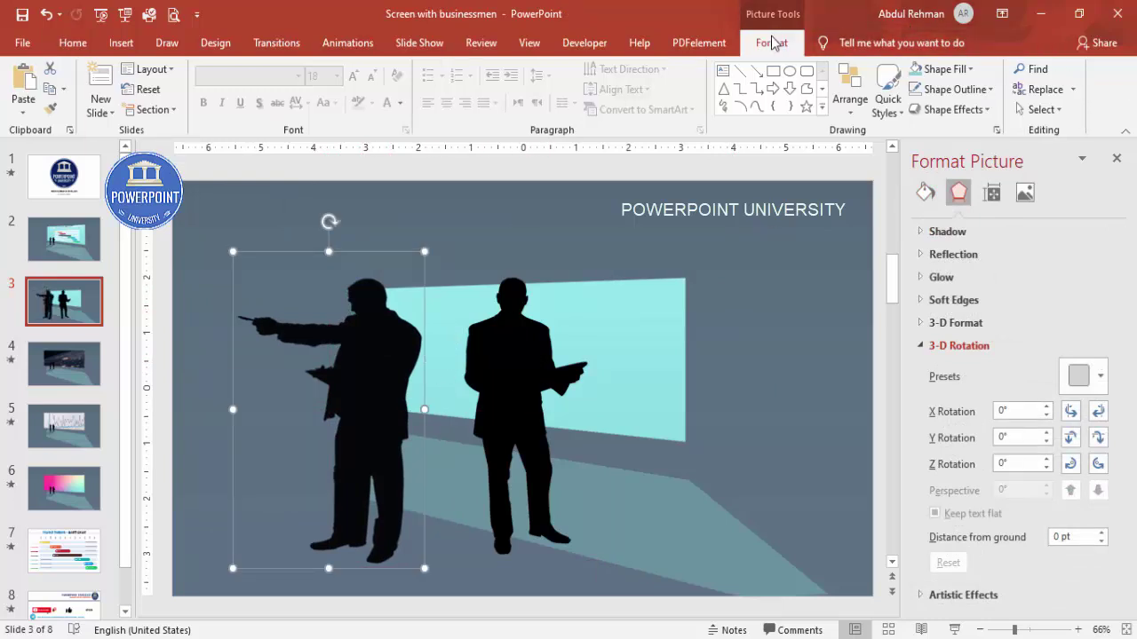
click(769, 42)
click(964, 109)
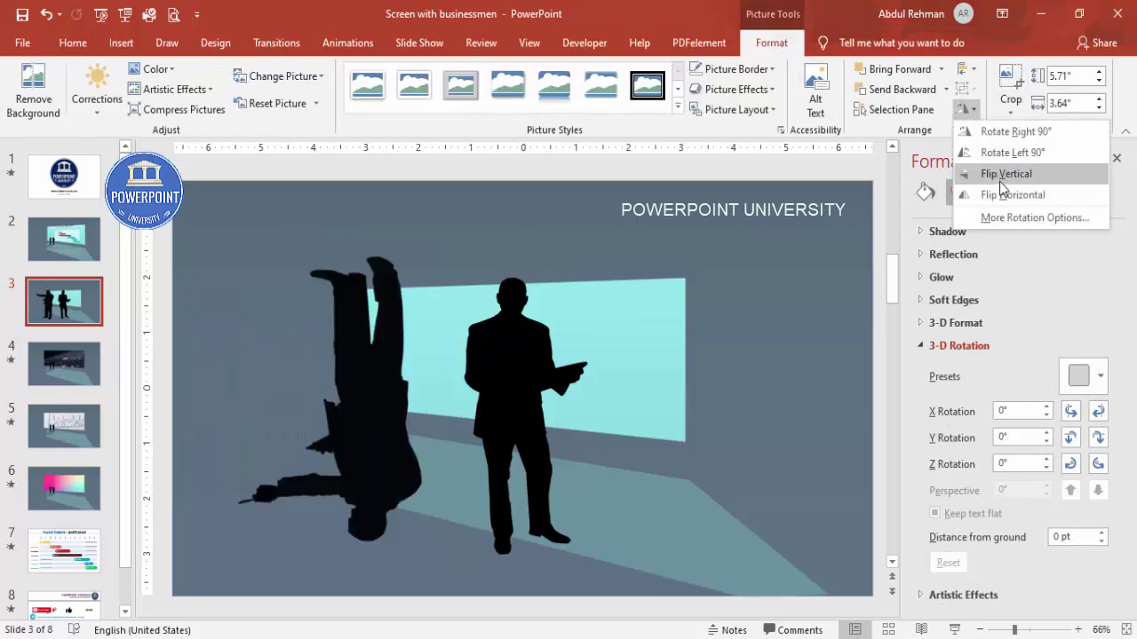
click(1004, 194)
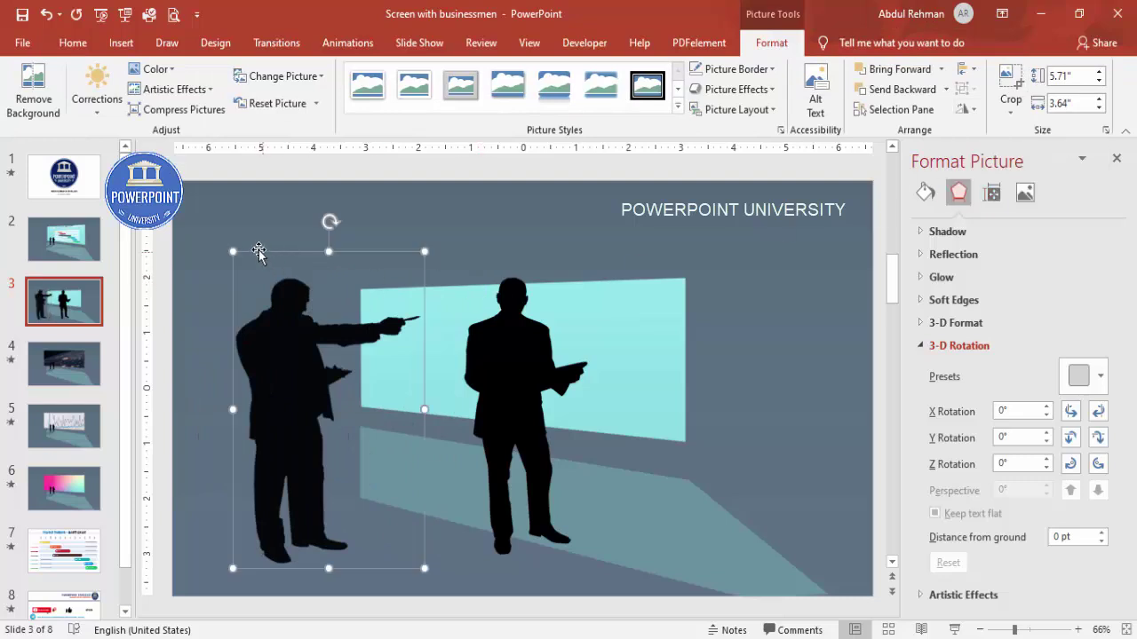
Step: Shrink both businessmen to small figures standing by the screen's left end
drag(230, 251, 345, 447)
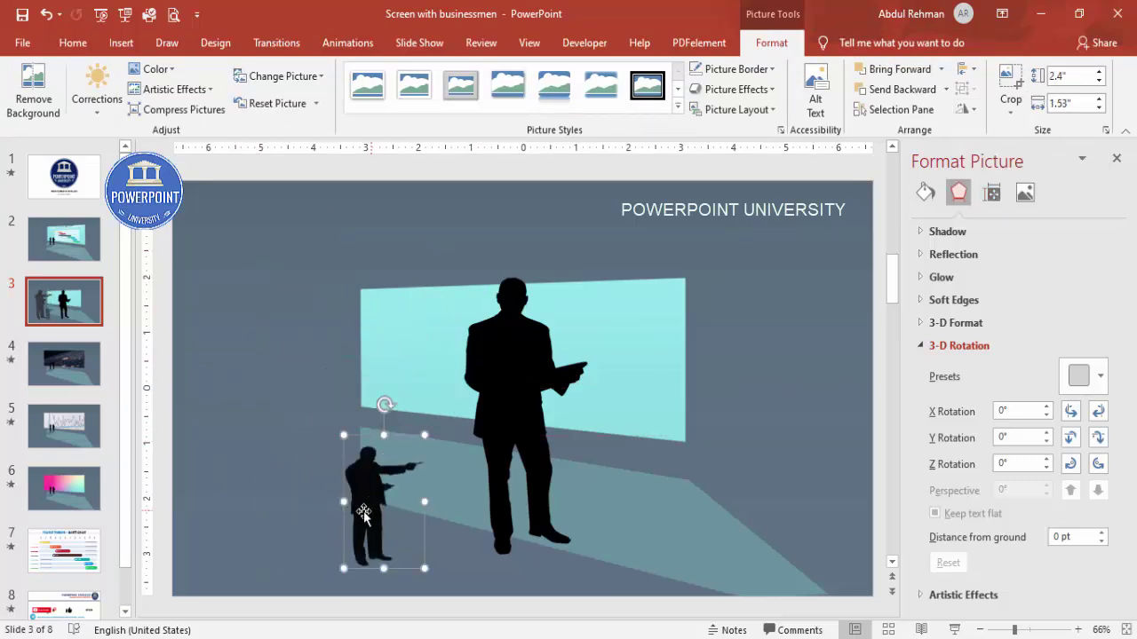
drag(349, 566, 374, 515)
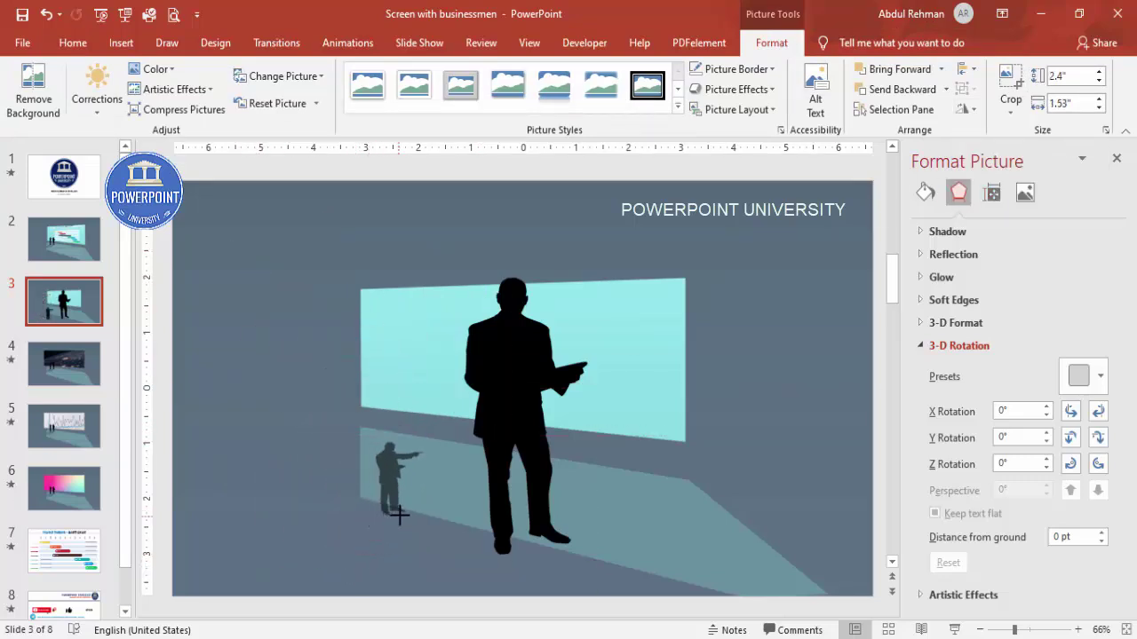
drag(423, 435, 395, 405)
click(518, 371)
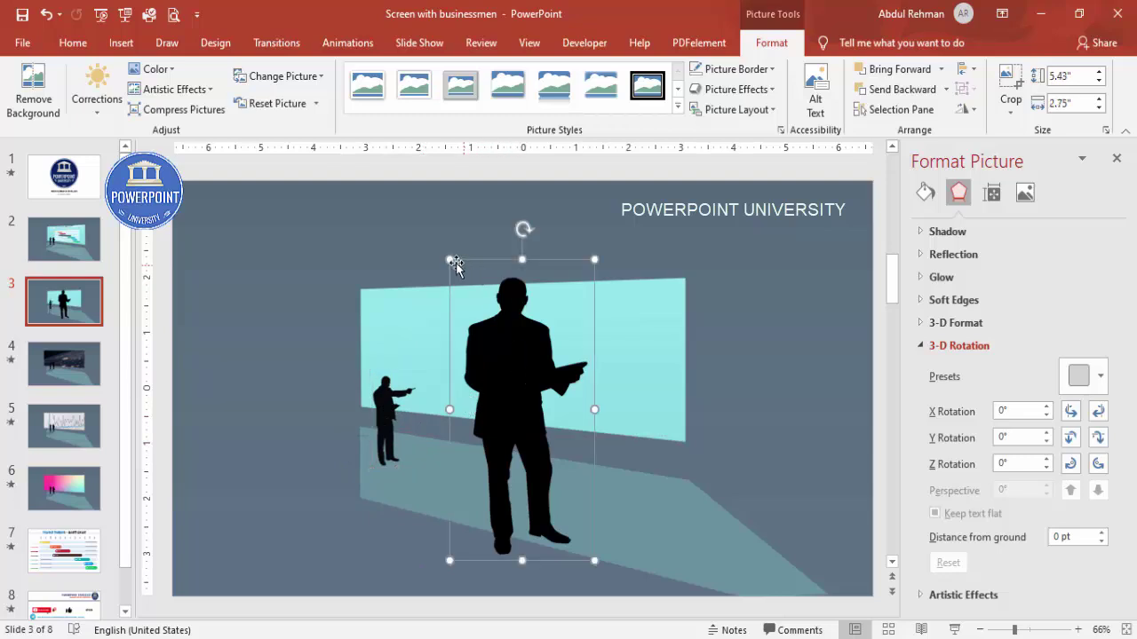
drag(449, 260, 428, 405)
click(428, 403)
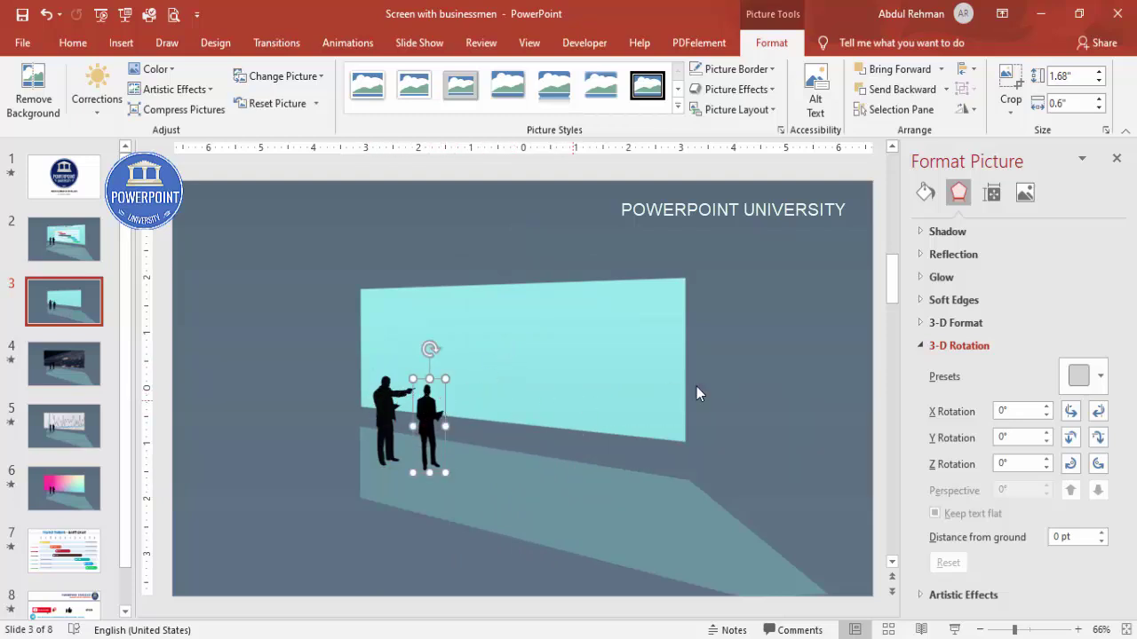
click(743, 382)
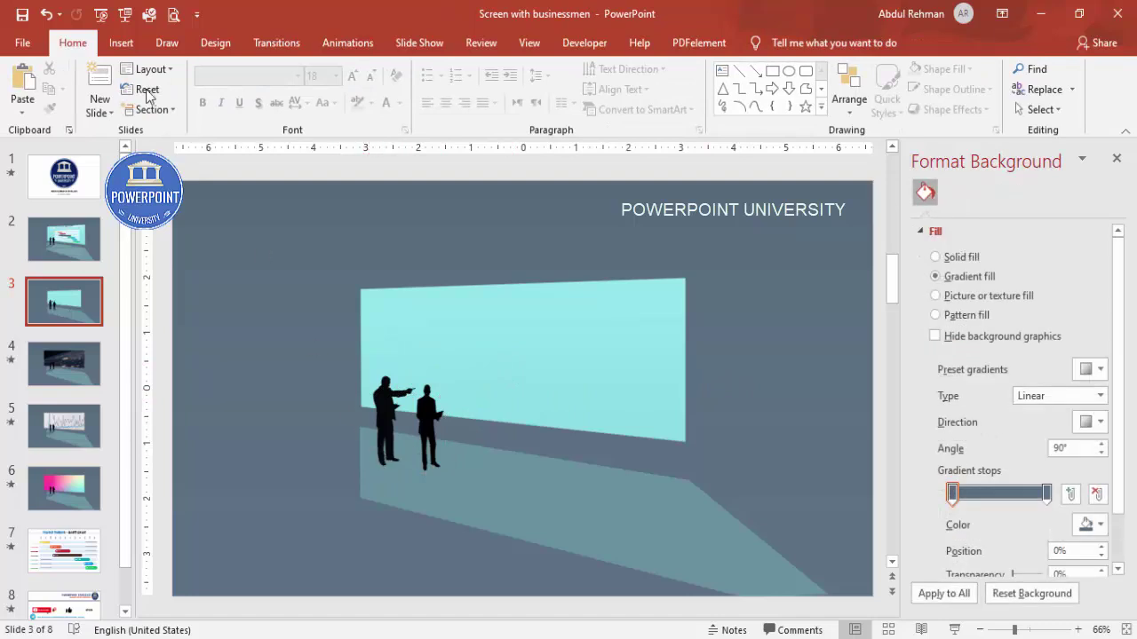
Step: Draw a freeform shadow shape from the pointing businessman's feet toward the lower left
click(122, 45)
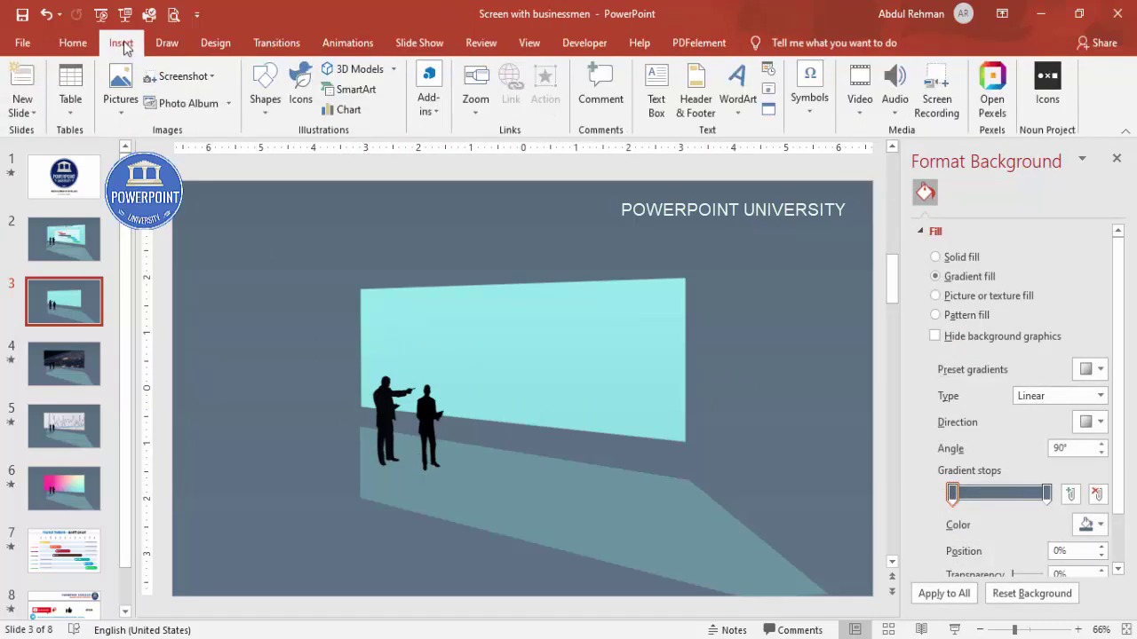
click(263, 111)
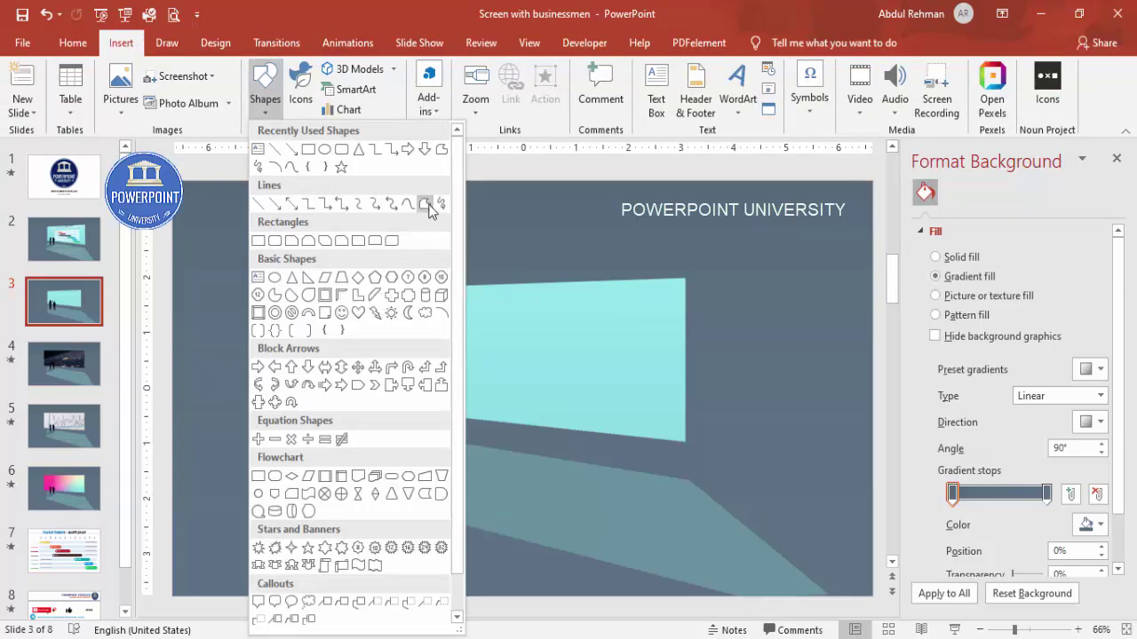
click(426, 205)
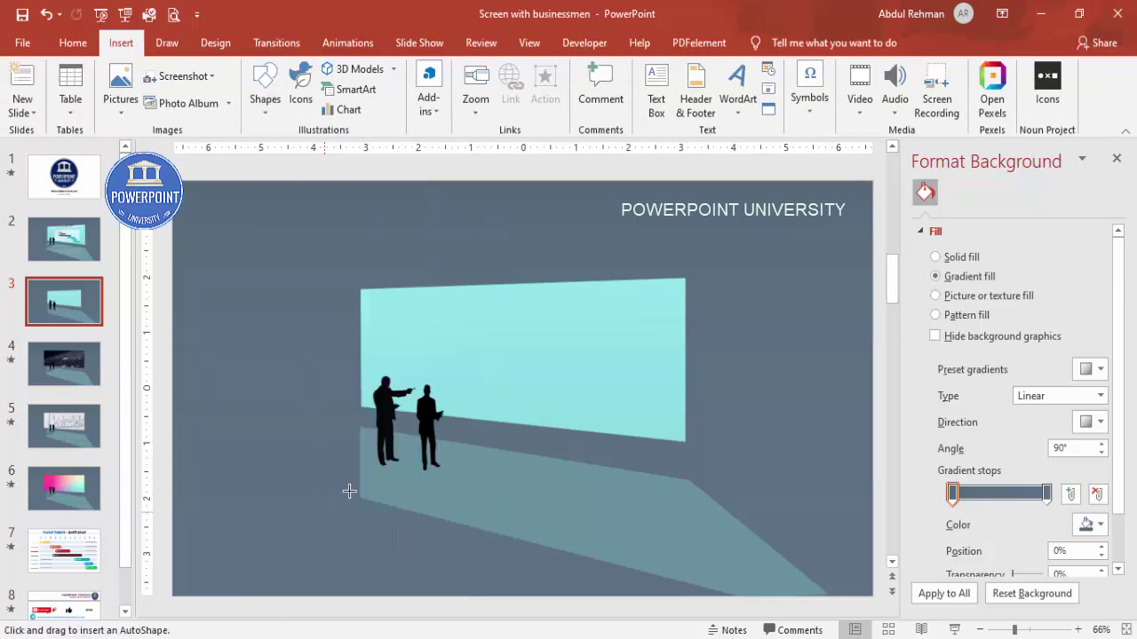
click(1045, 630)
click(338, 615)
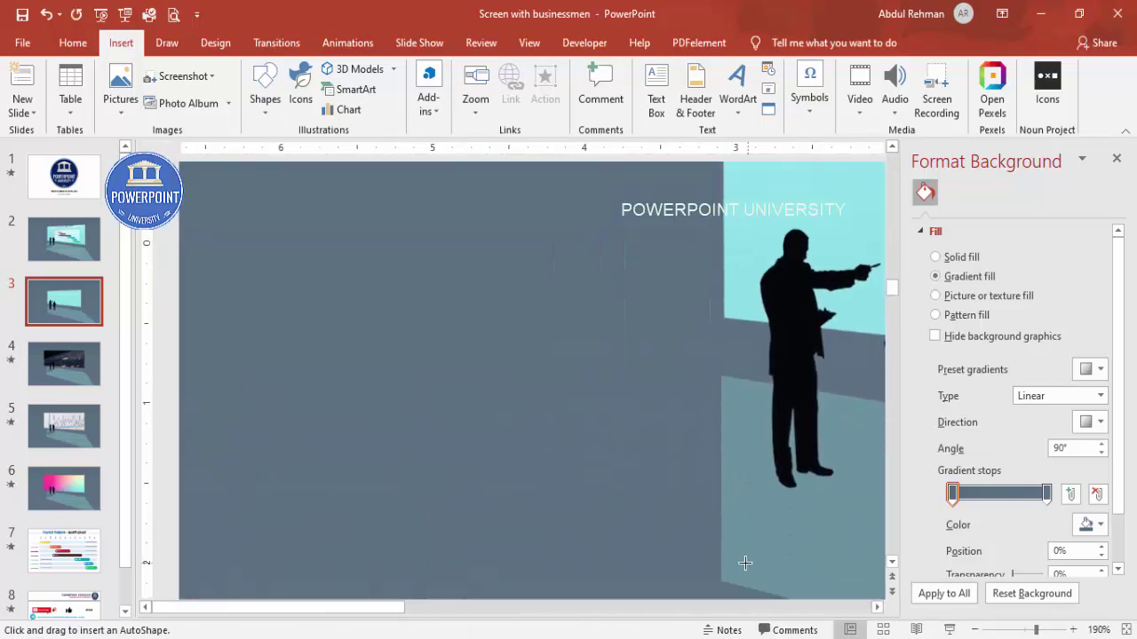
drag(402, 614, 464, 614)
scroll(711, 444, down, 2)
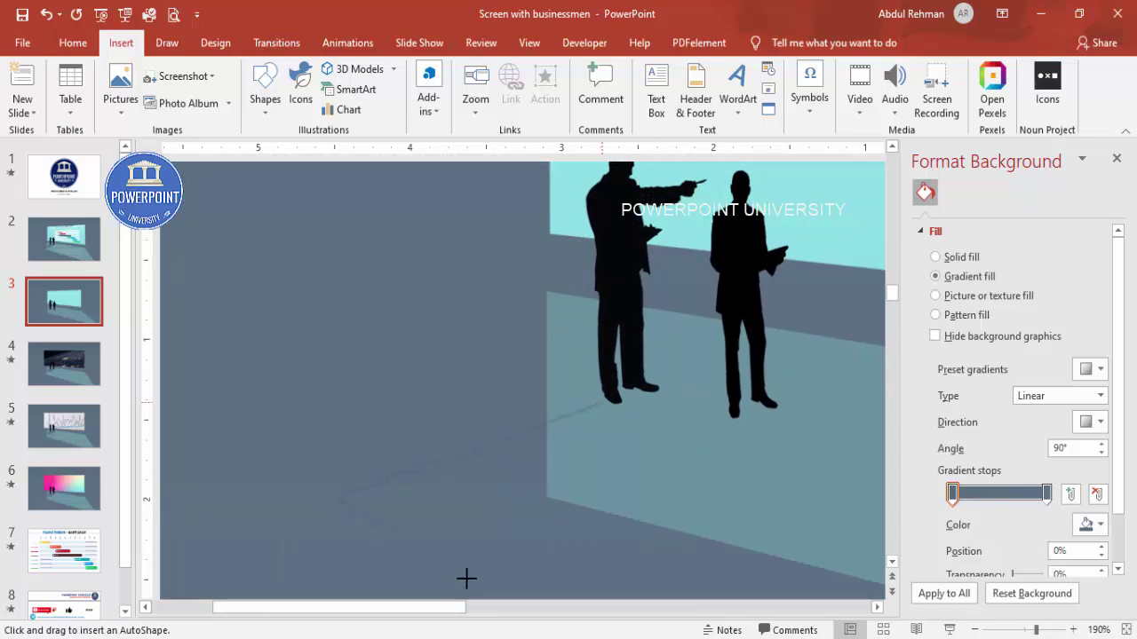
click(618, 418)
click(605, 407)
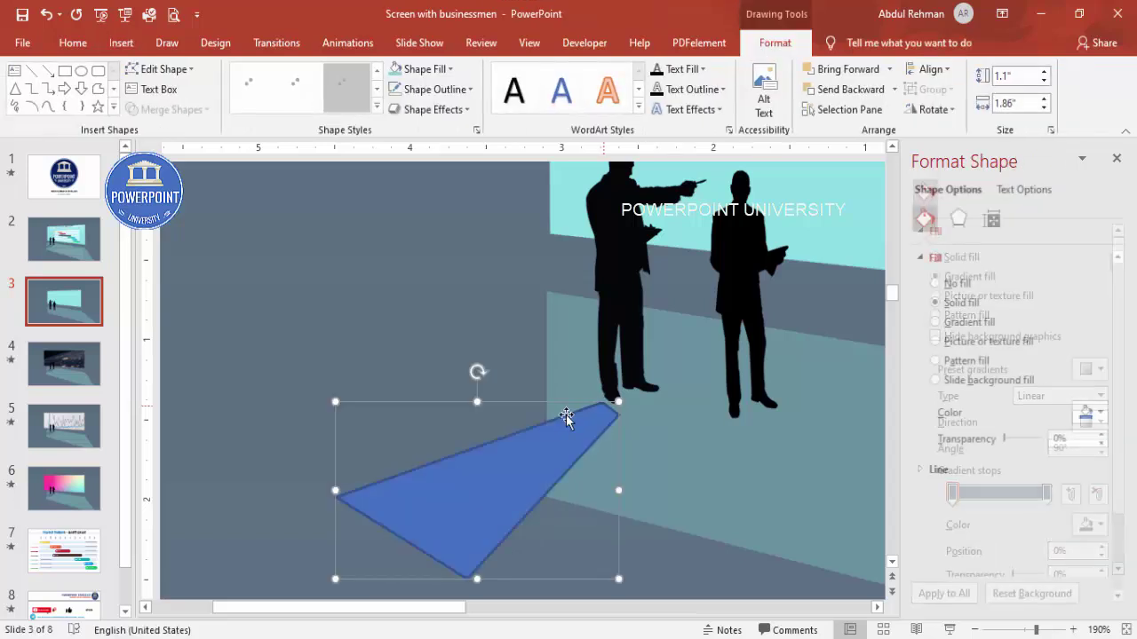
Step: Remove the shadow's outline and give it a gradient fill with both stops black
click(435, 92)
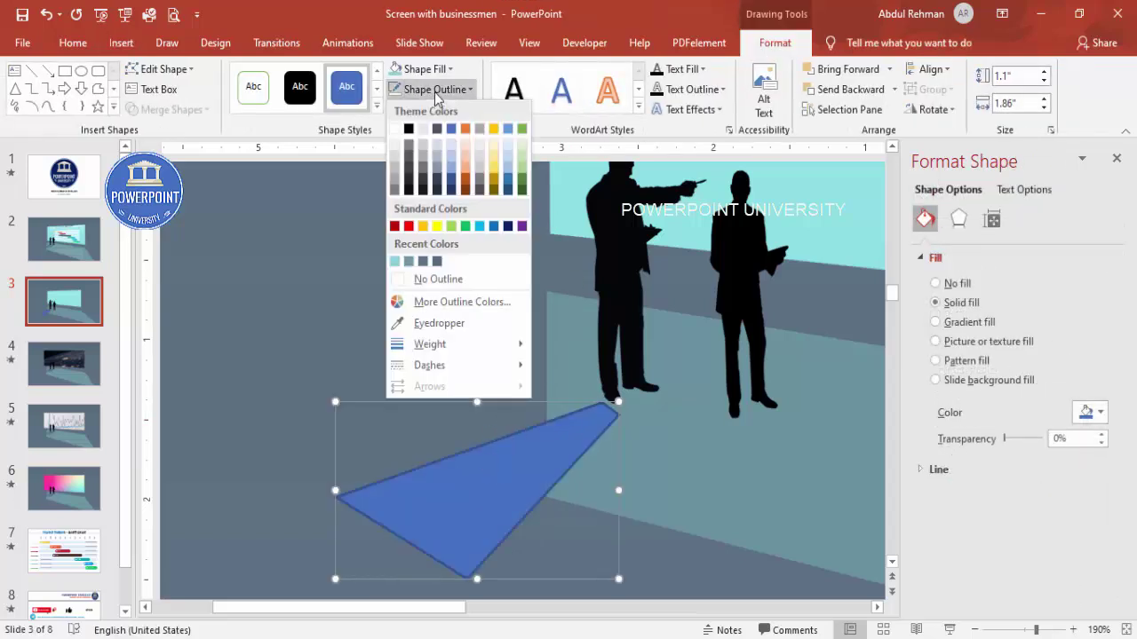
click(435, 279)
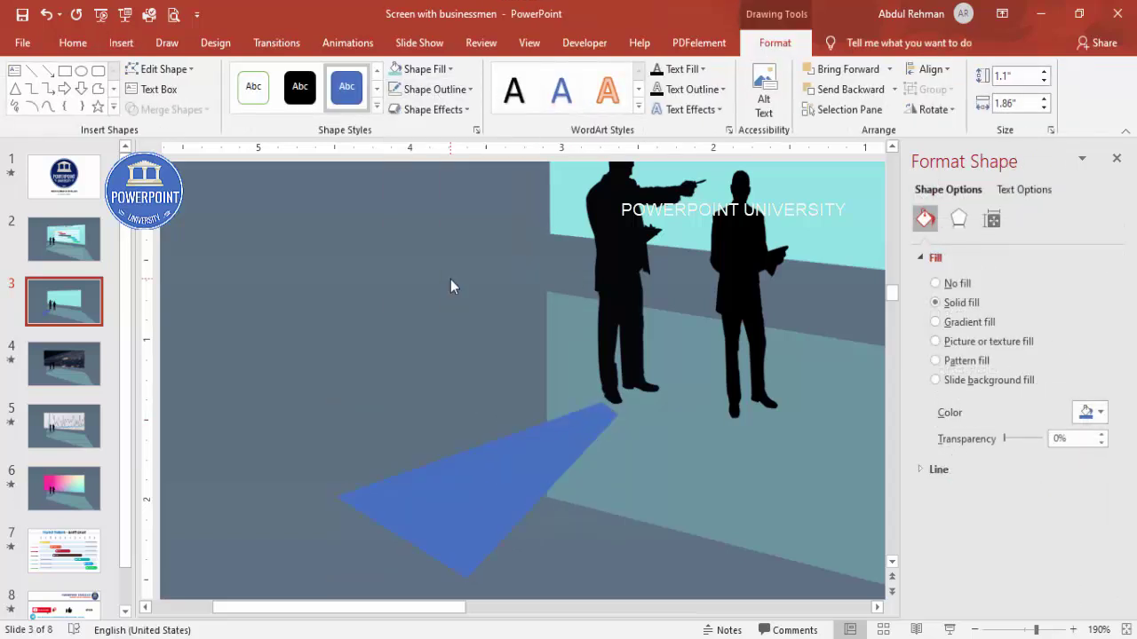
click(977, 324)
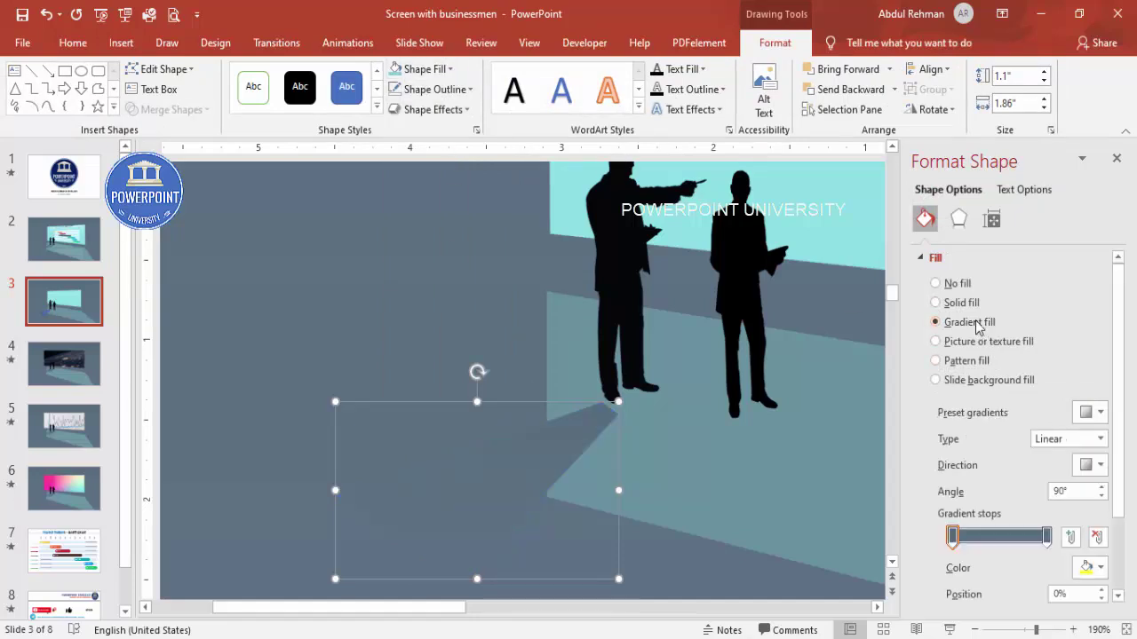
click(1047, 537)
click(1091, 568)
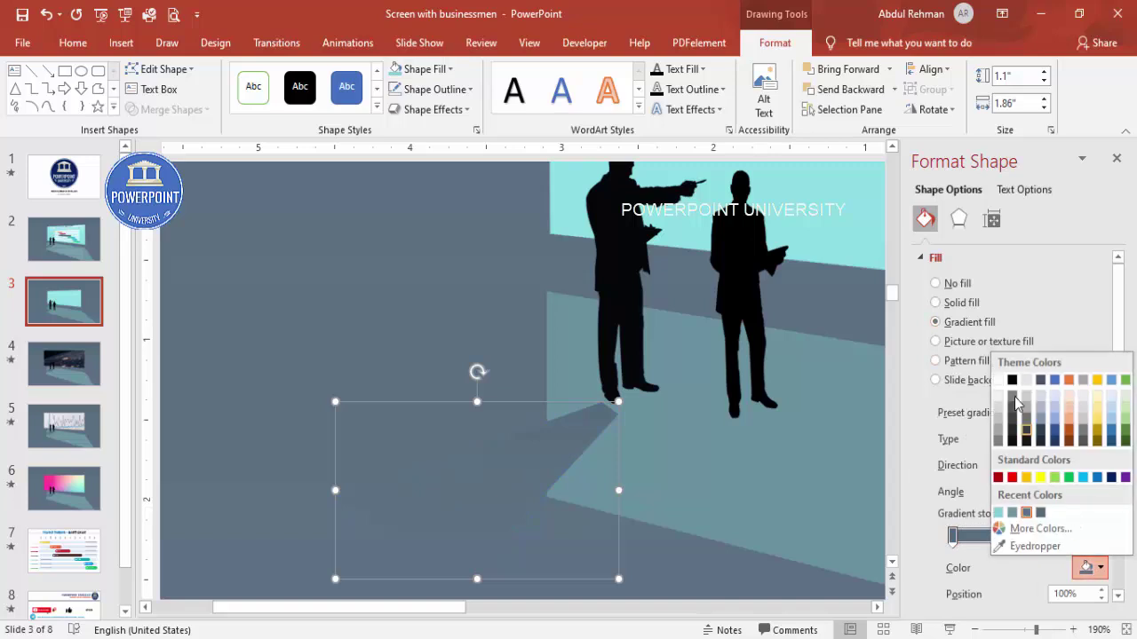
click(1011, 380)
click(952, 535)
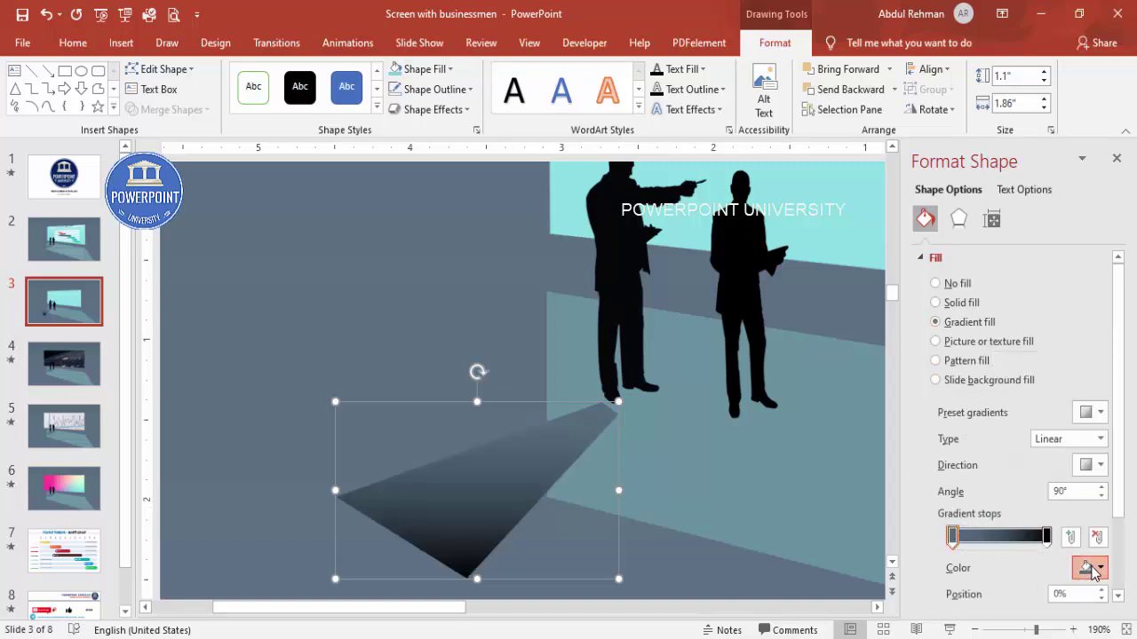
click(1090, 568)
click(1012, 380)
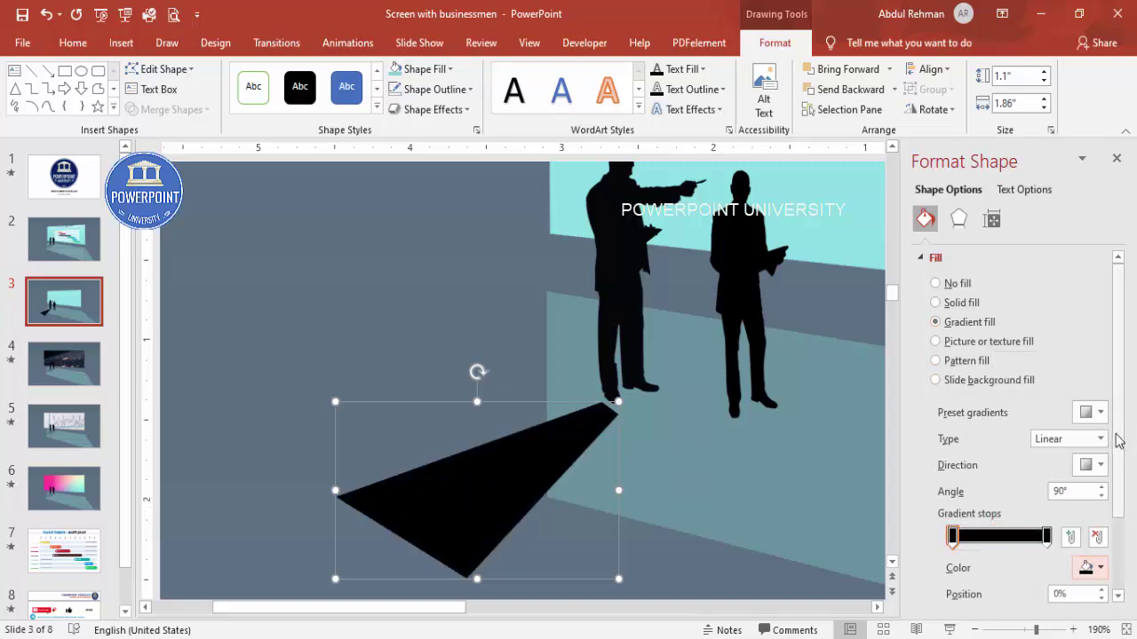
Step: Make the end stop 100% transparent at position 66% so the shadow fades out
scroll(1120, 497, down, 1)
scroll(1119, 526, down, 1)
drag(1013, 521, 977, 520)
click(1047, 436)
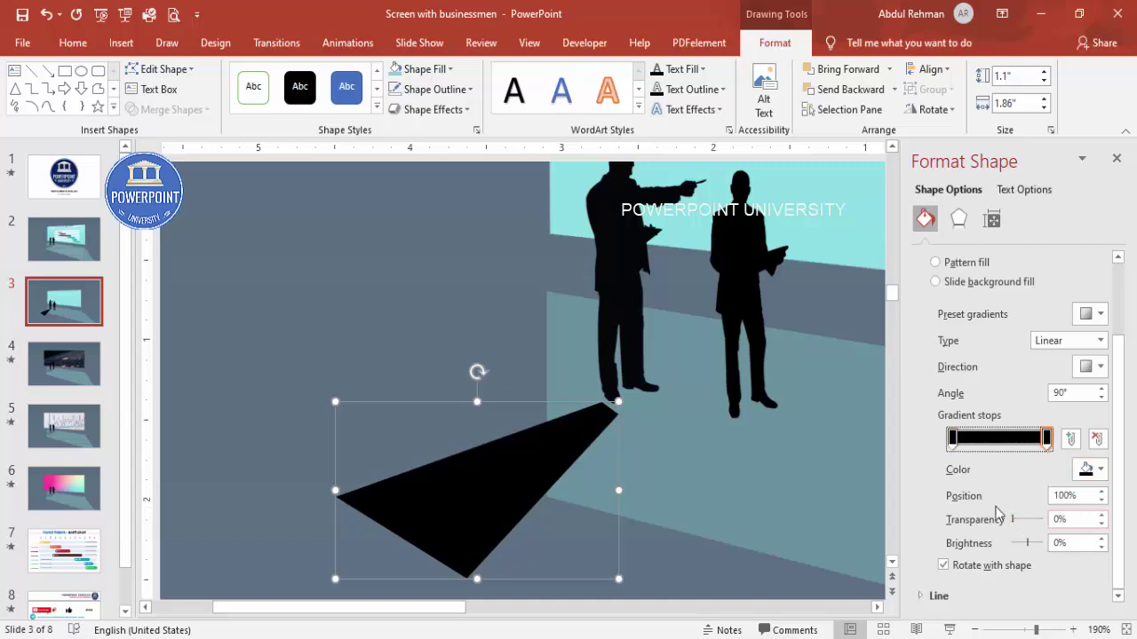
mouse_move(1013, 519)
mouse_down()
mouse_move(1050, 514)
mouse_move(1020, 524)
mouse_move(1034, 519)
mouse_up()
click(952, 437)
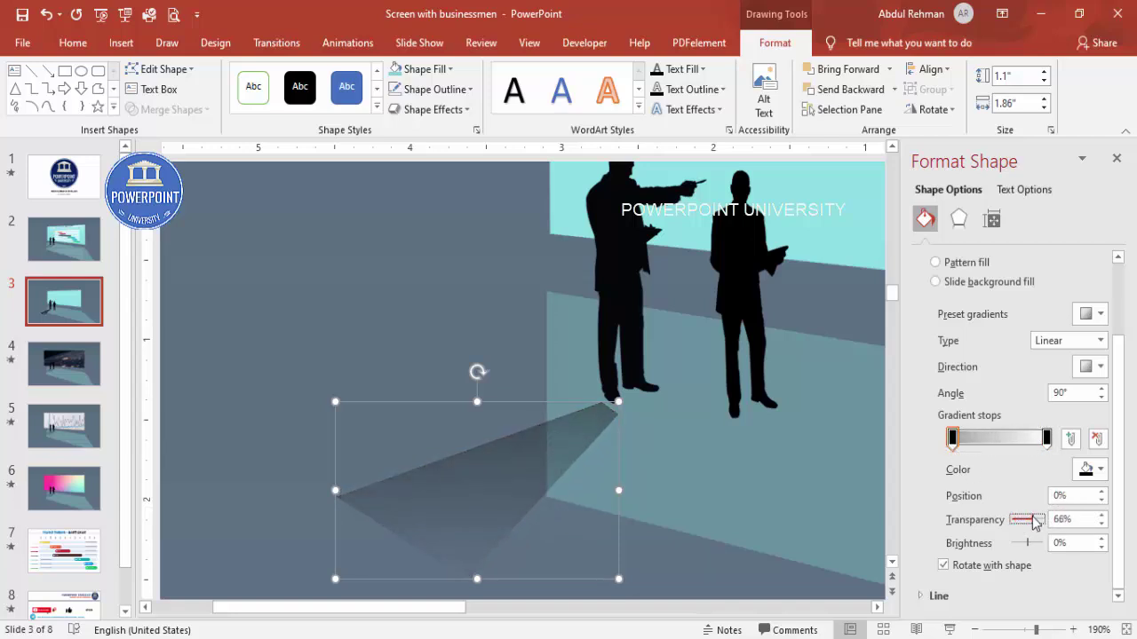
click(956, 437)
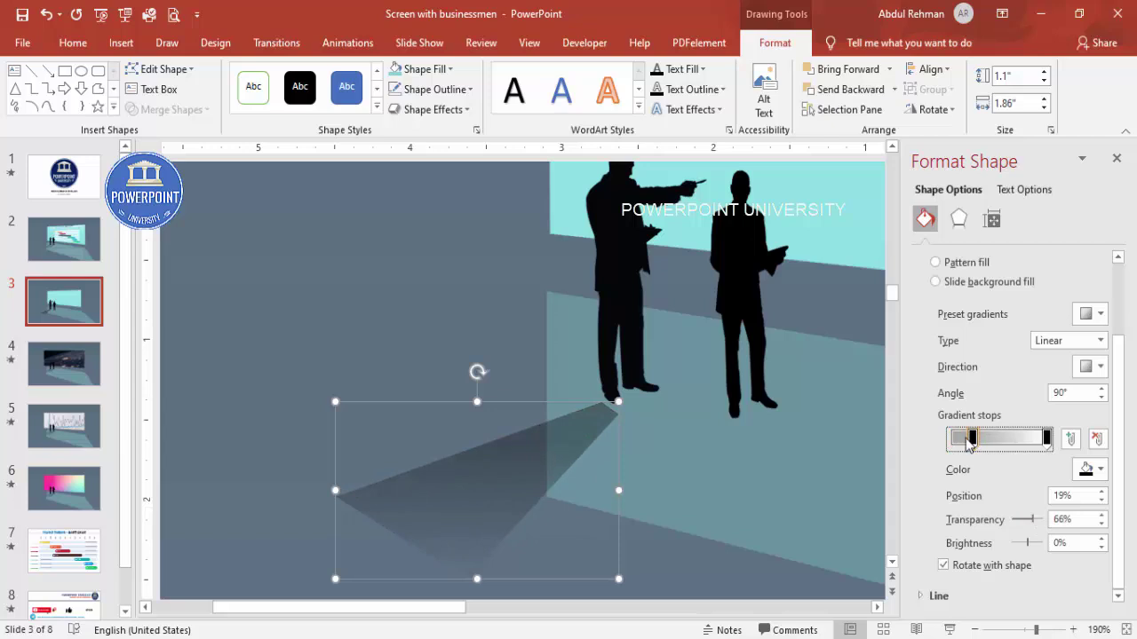
drag(1045, 440, 1013, 448)
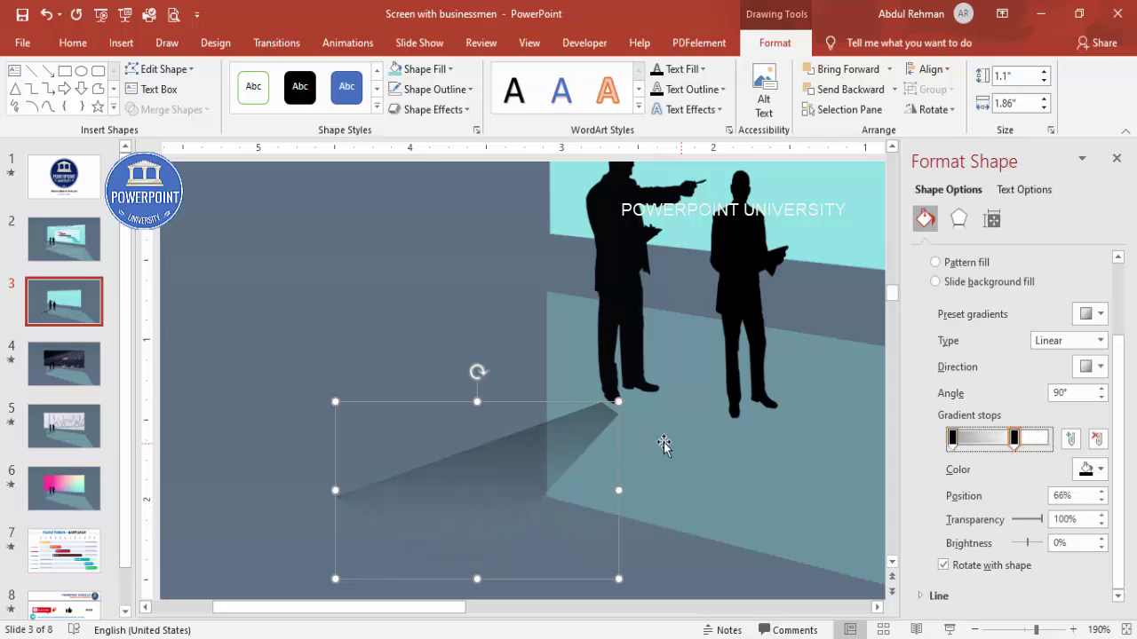
drag(596, 435, 587, 422)
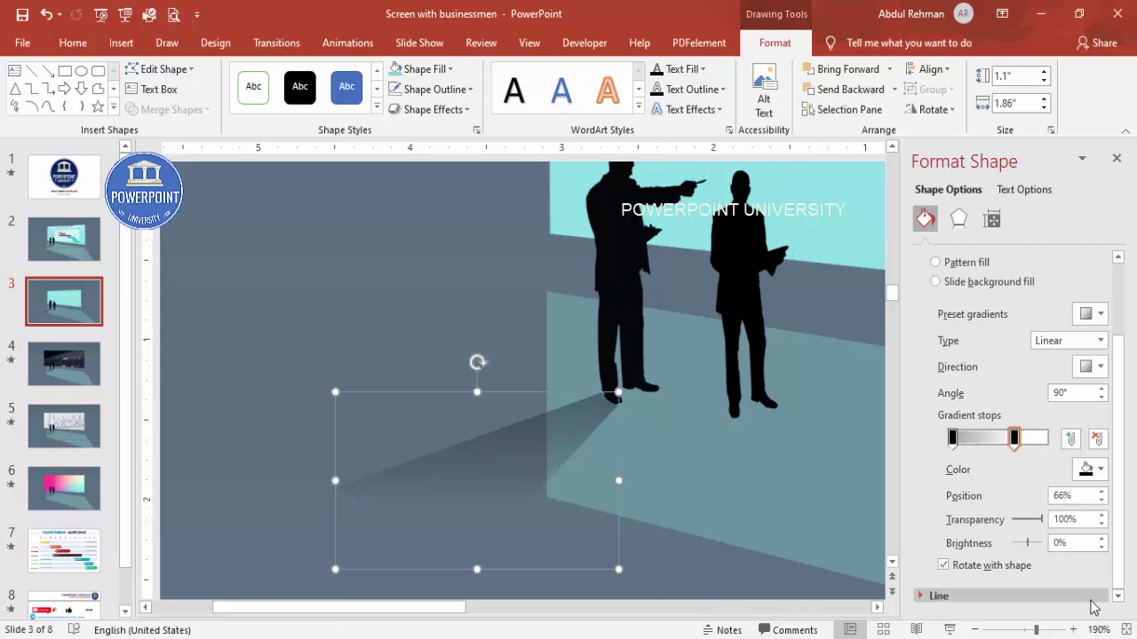
click(1122, 629)
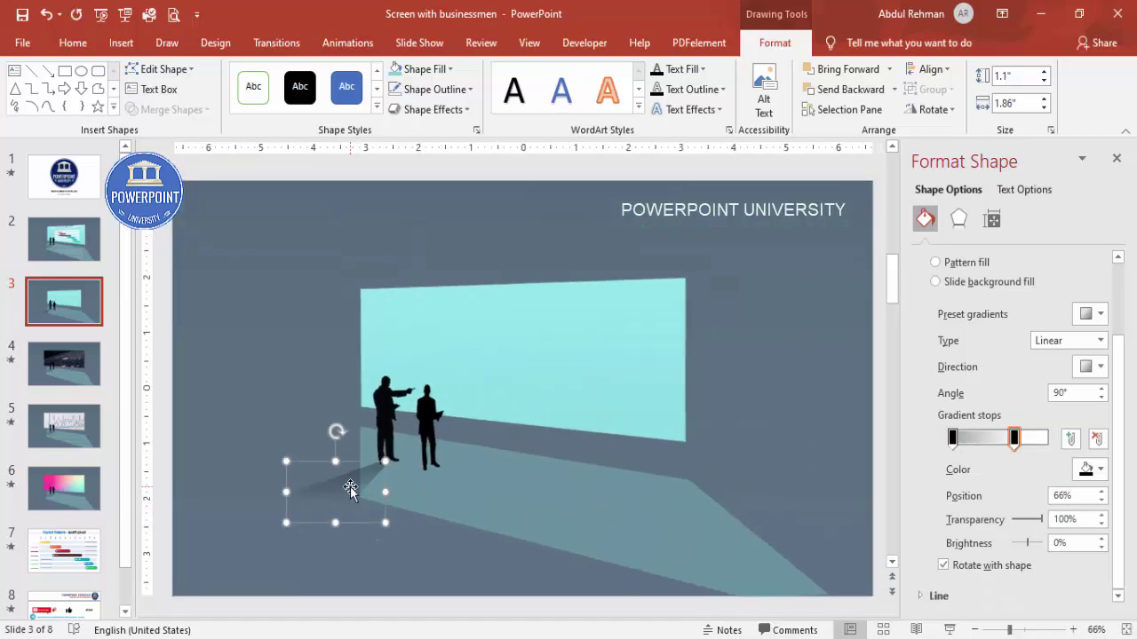
Step: Drag the fading shadow under the two businessmen's feet
drag(369, 490, 414, 484)
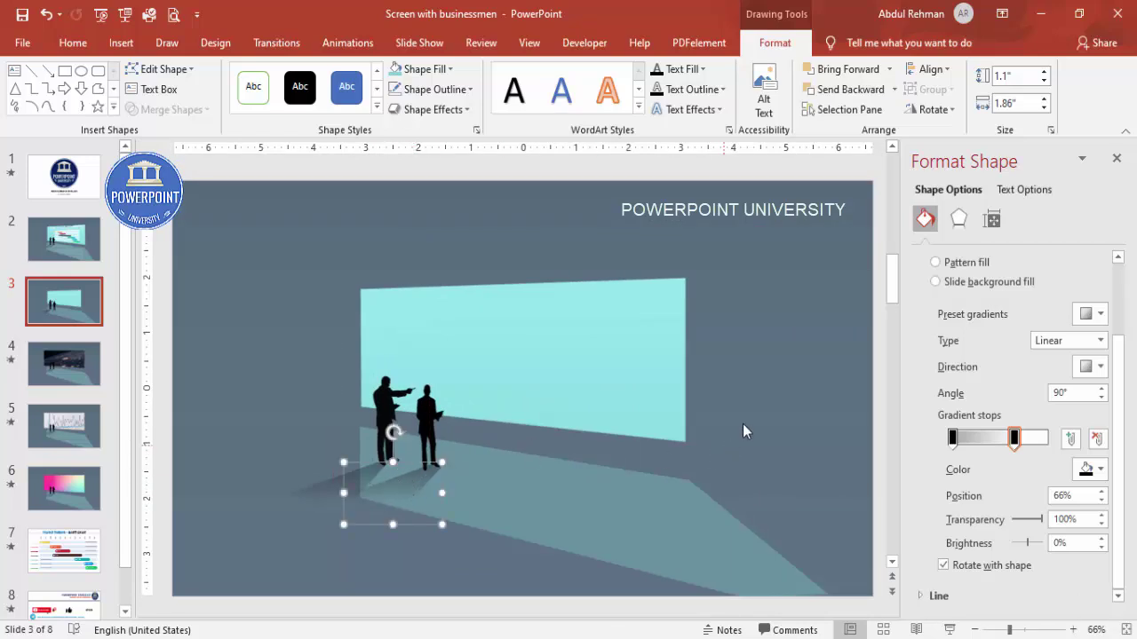
click(767, 398)
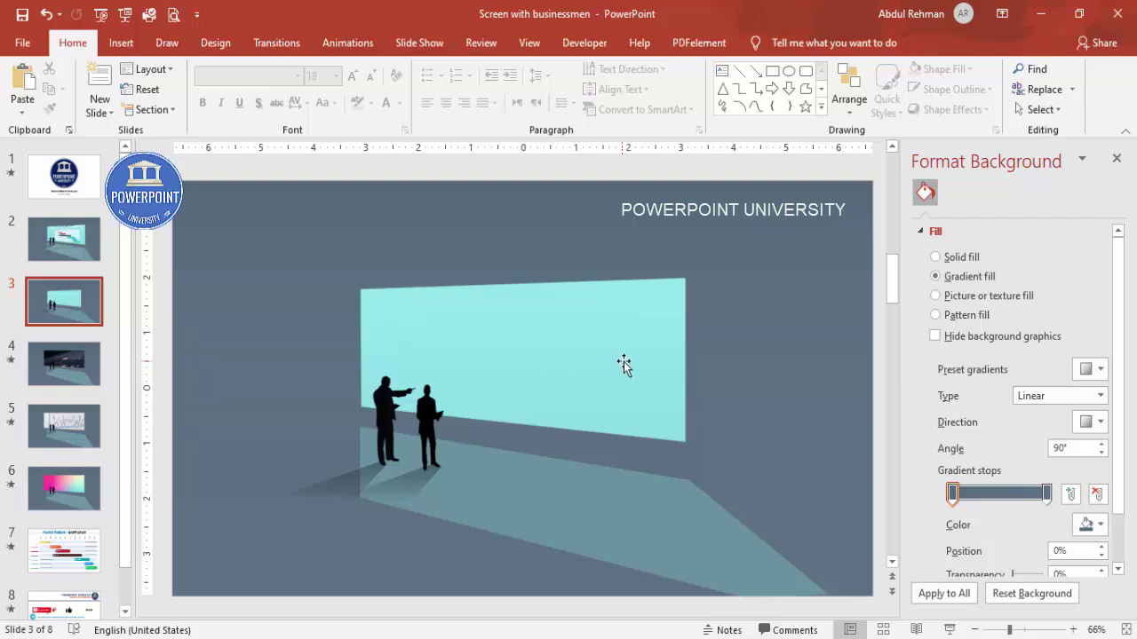
Step: Select all Gantt chart shapes on slide 7 and paste them onto slide 3 as a picture
click(84, 552)
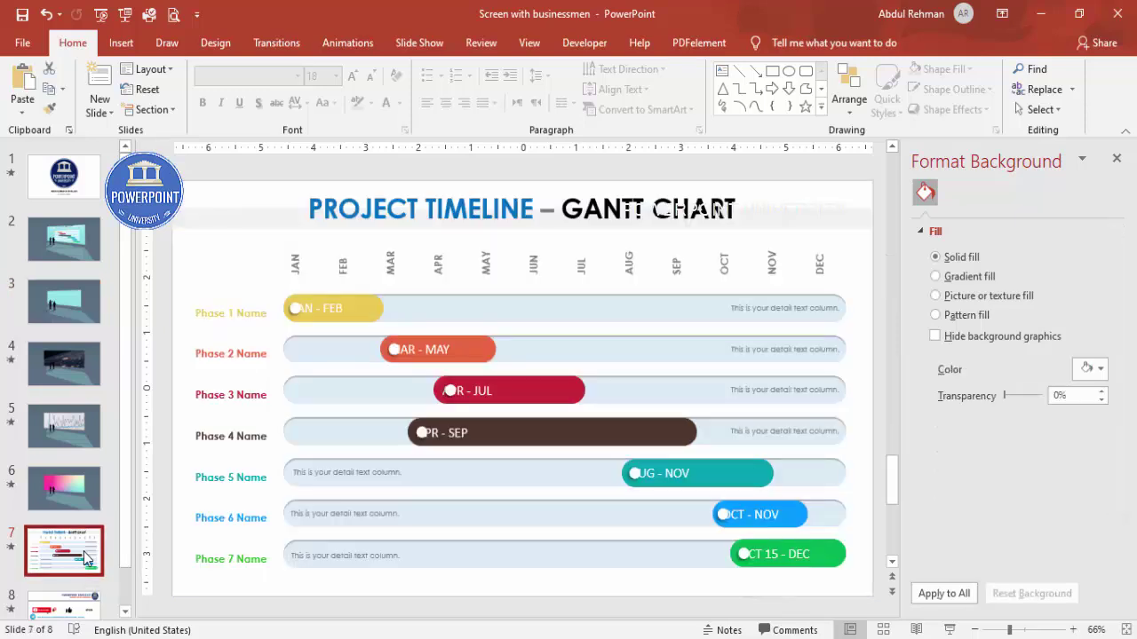
click(975, 630)
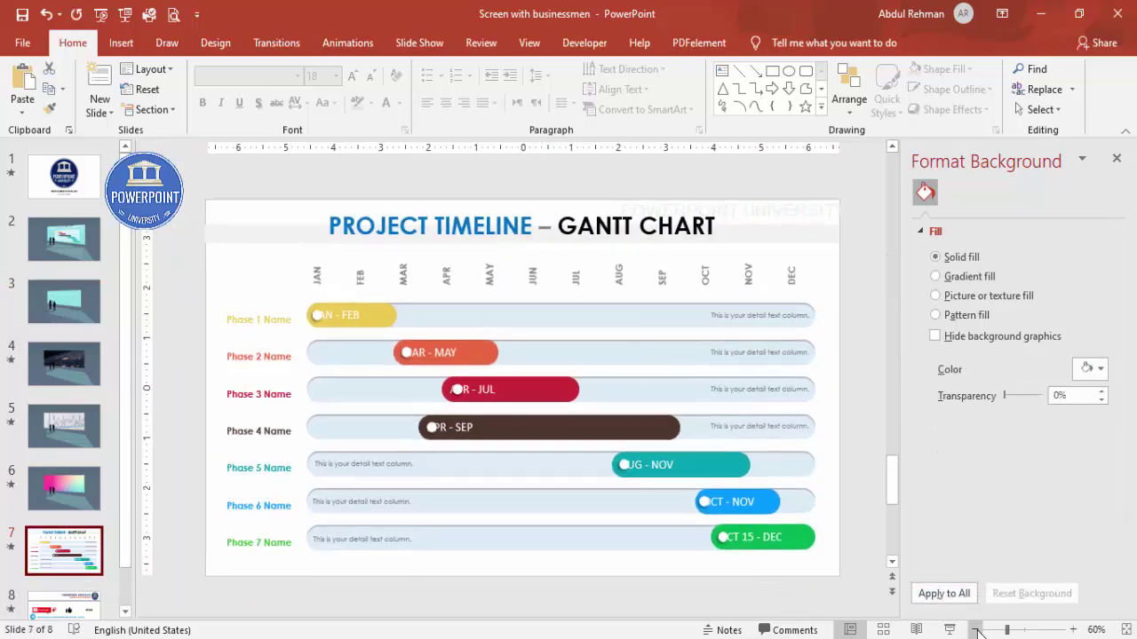
click(975, 630)
drag(849, 565, 162, 162)
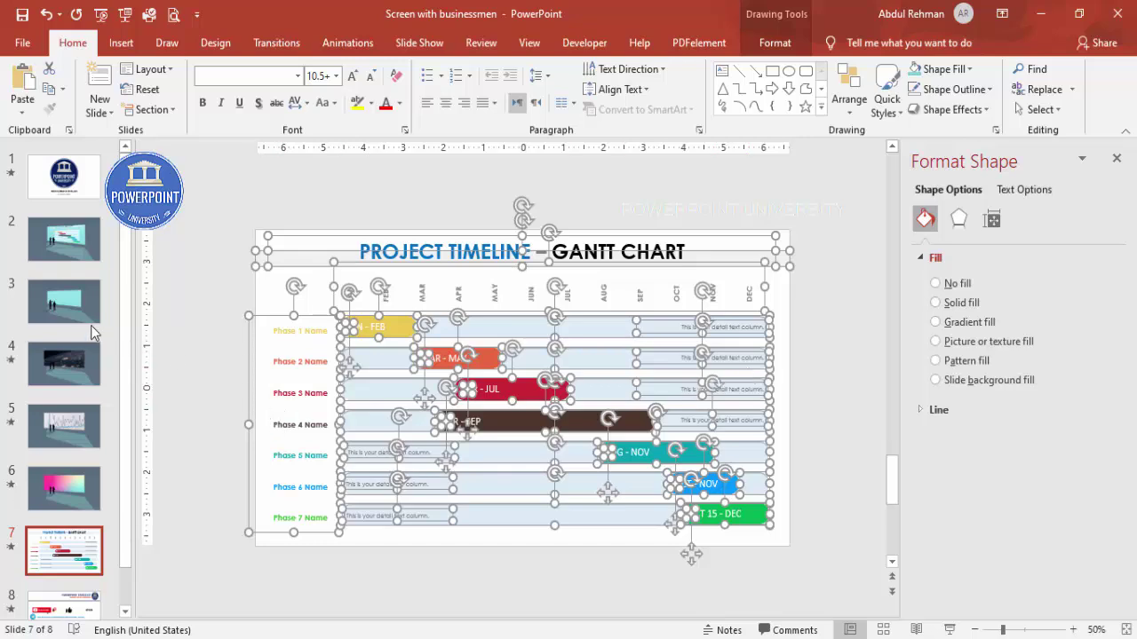
click(71, 304)
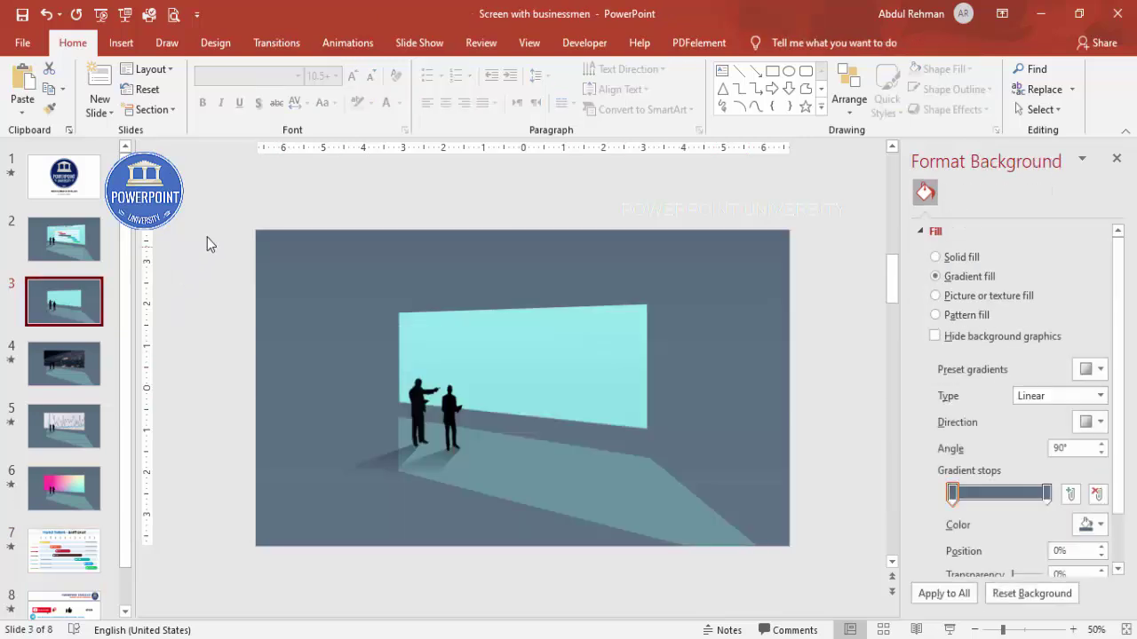
right_click(208, 236)
click(270, 274)
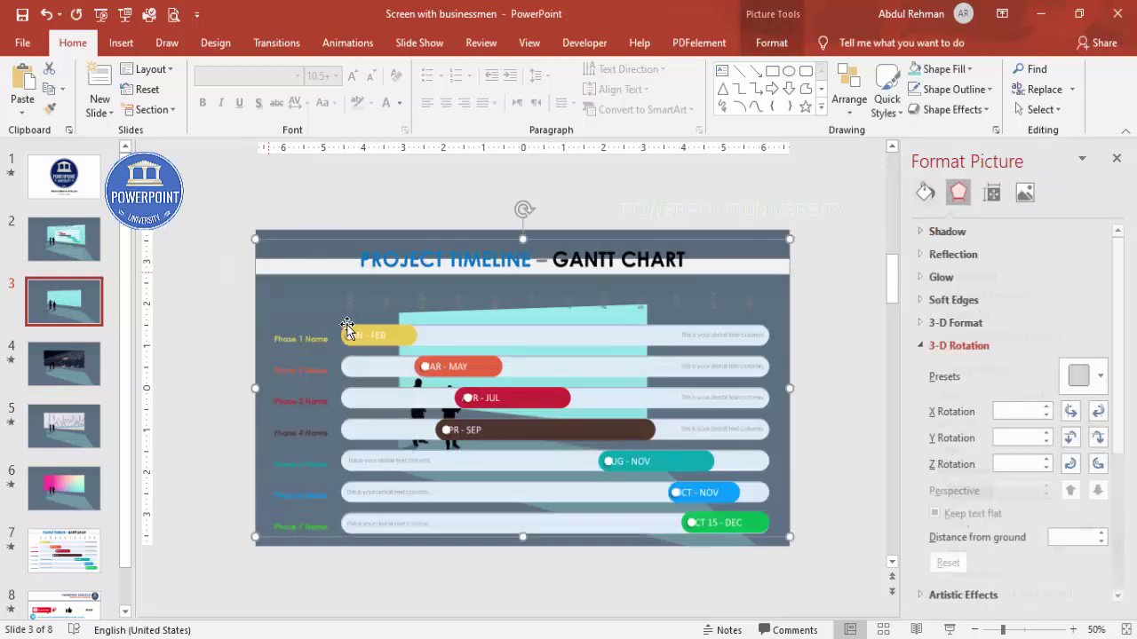
Step: Shrink the Gantt chart picture and apply a Perspective: Left 3-D rotation with 30° X rotation
drag(253, 233, 592, 406)
drag(738, 424, 656, 388)
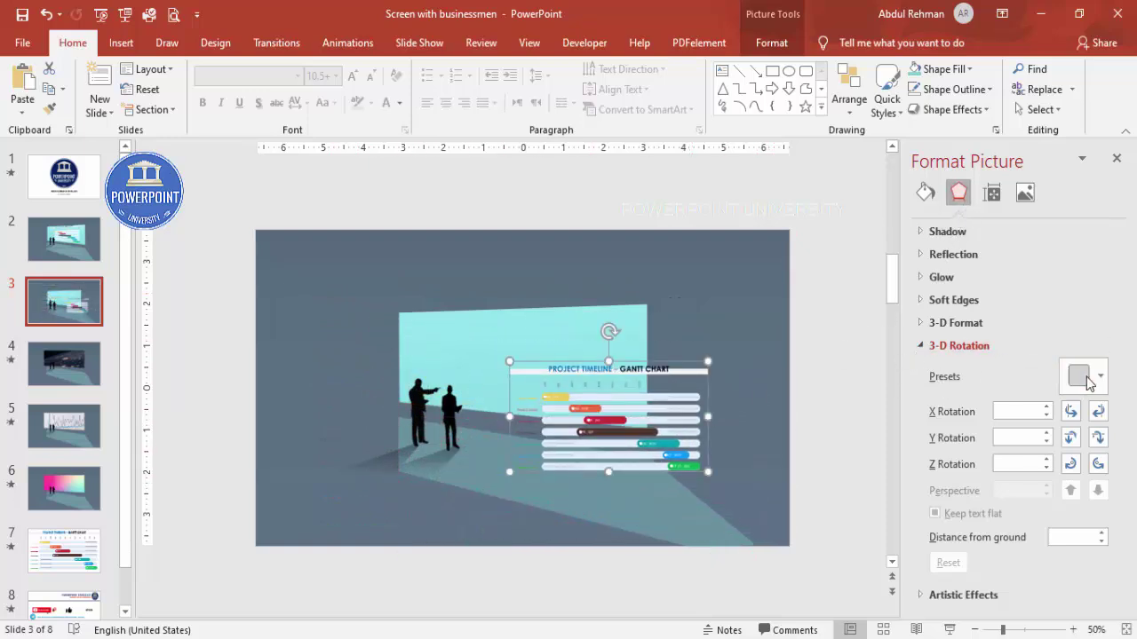
click(930, 349)
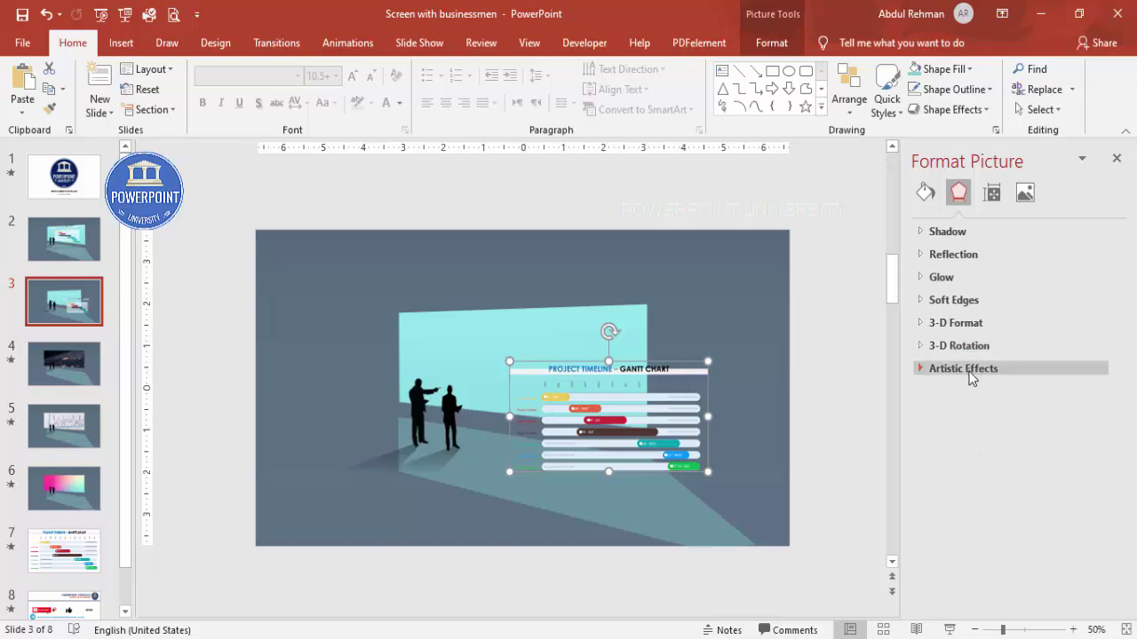
click(977, 354)
click(1078, 377)
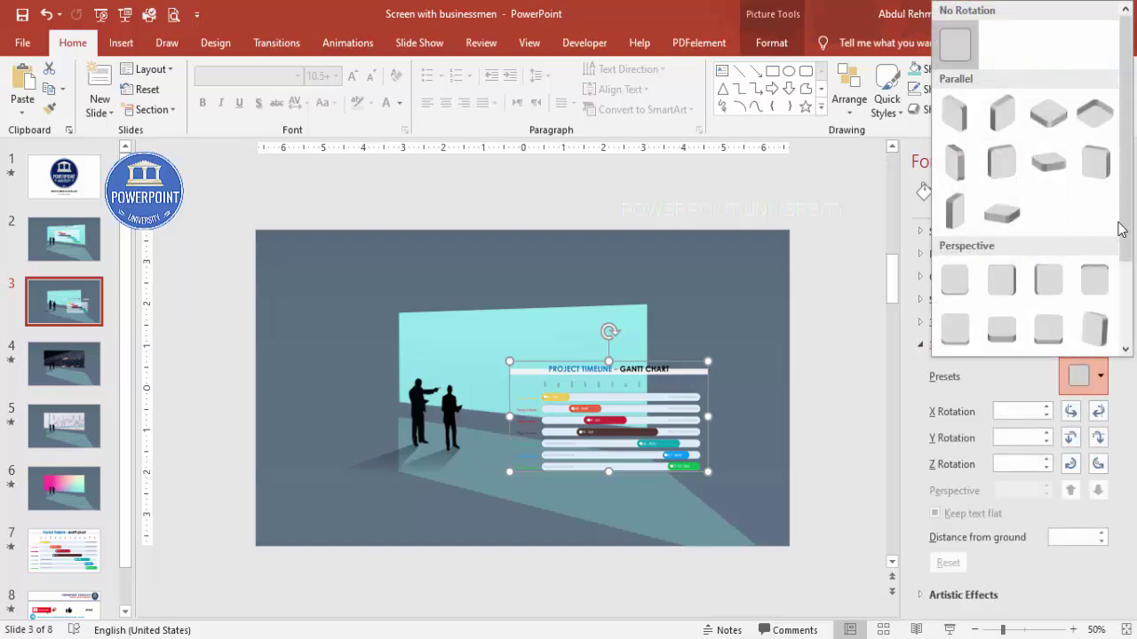
scroll(1126, 229, down, 1)
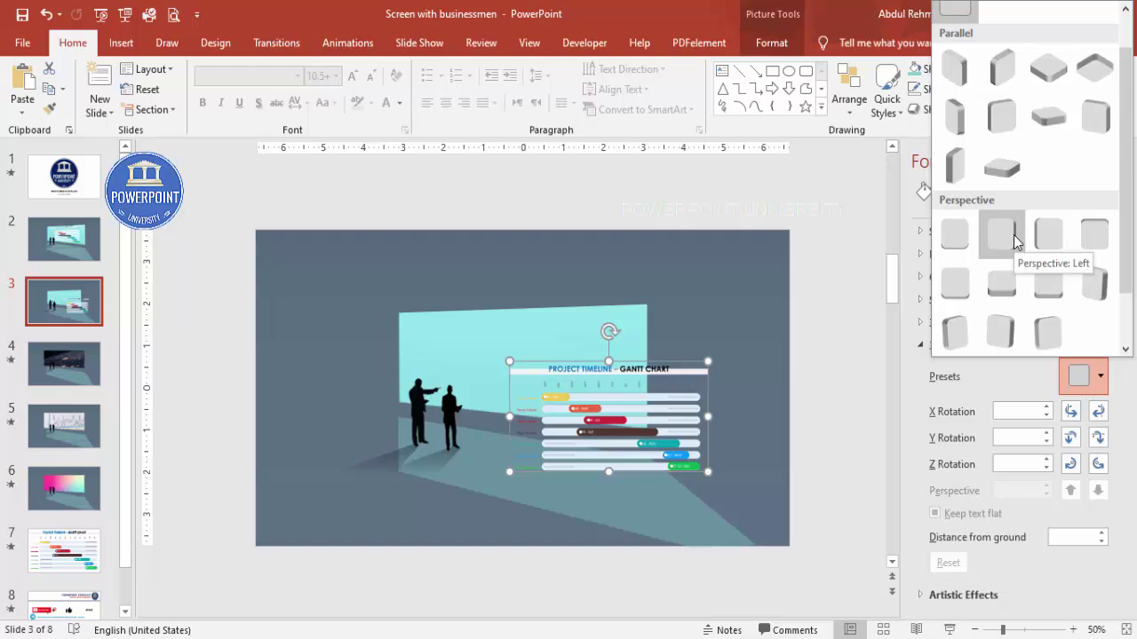
click(1016, 235)
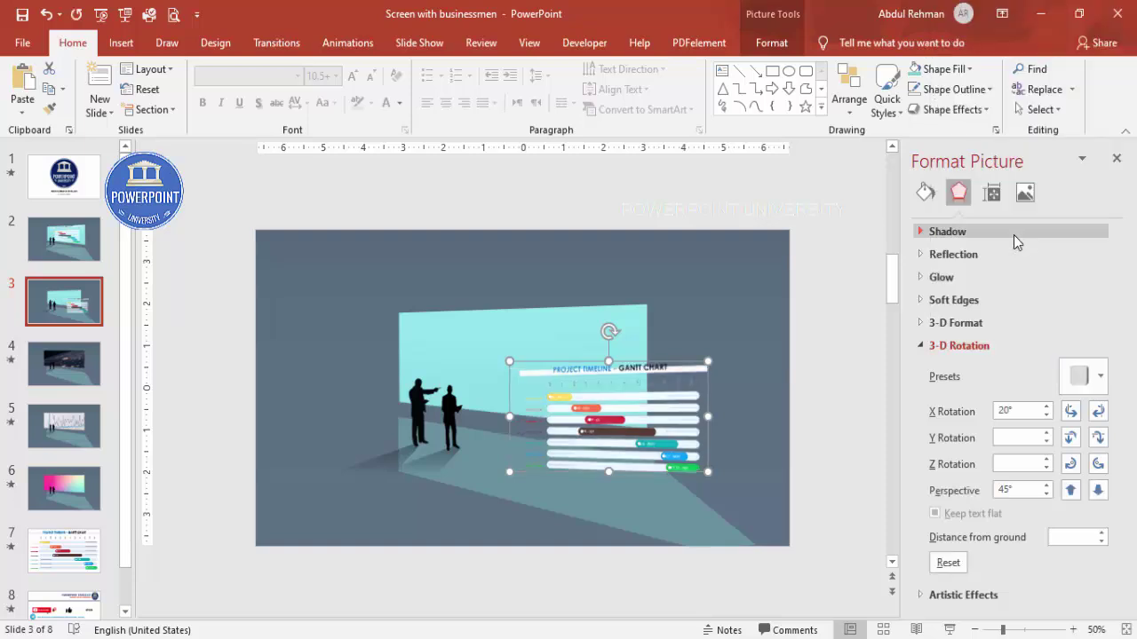
click(1098, 412)
click(1097, 412)
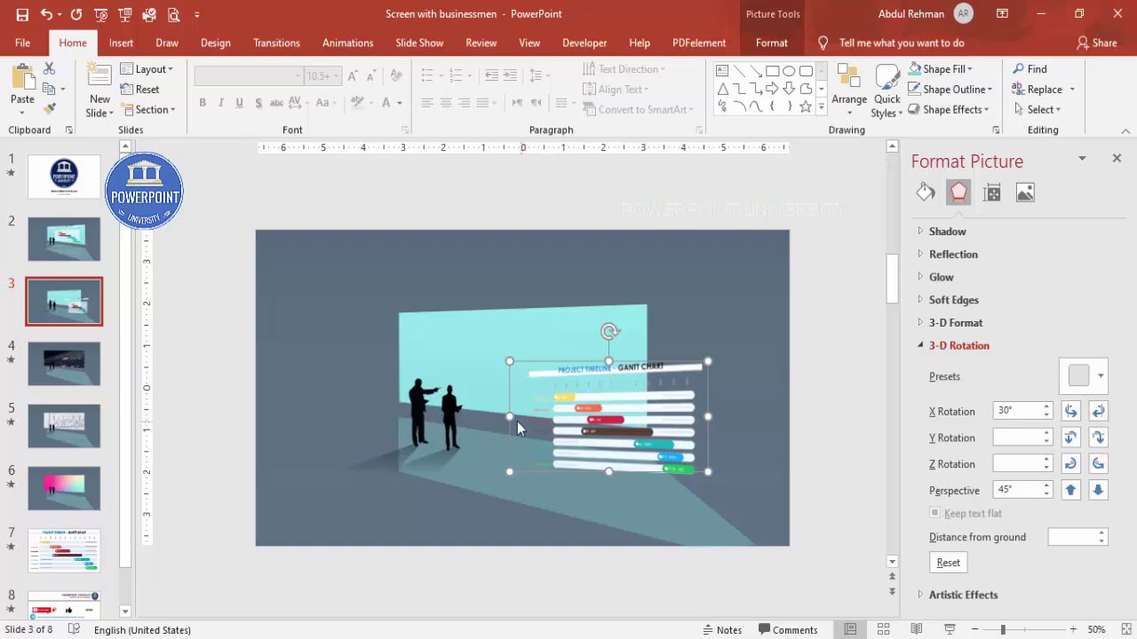
Step: Move, resize and align the tilted chart to fit the teal wall screen
drag(508, 417, 488, 350)
drag(395, 304, 413, 325)
drag(513, 364, 504, 353)
Step: Multi-select the left and right businessman silhouettes and the floor shadow shape
click(448, 432)
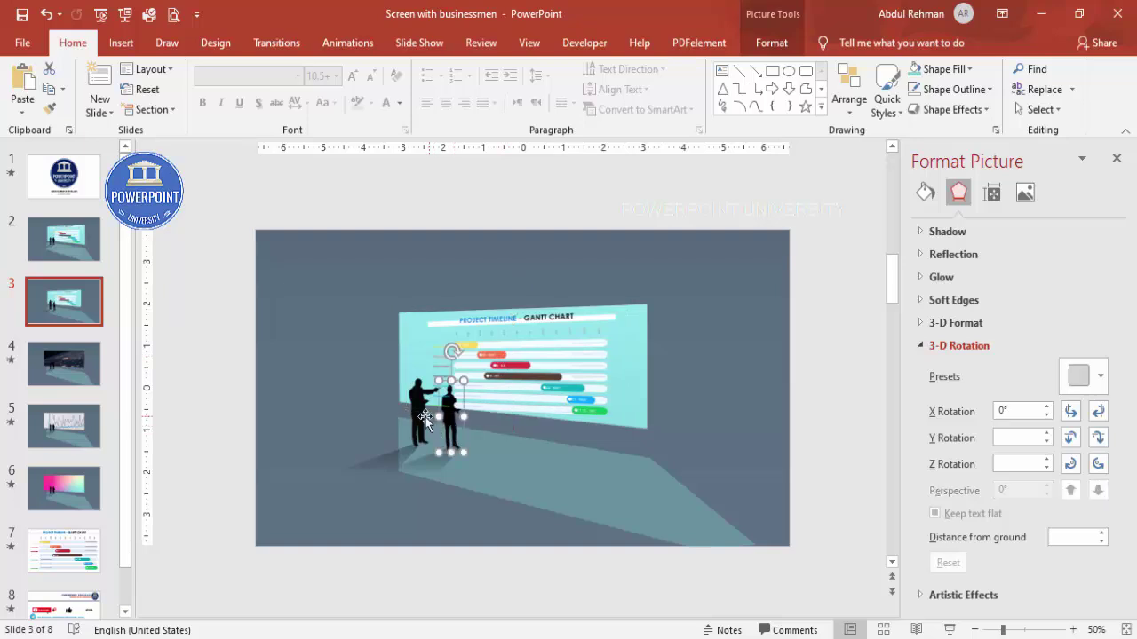
click(425, 417)
shift+click(451, 428)
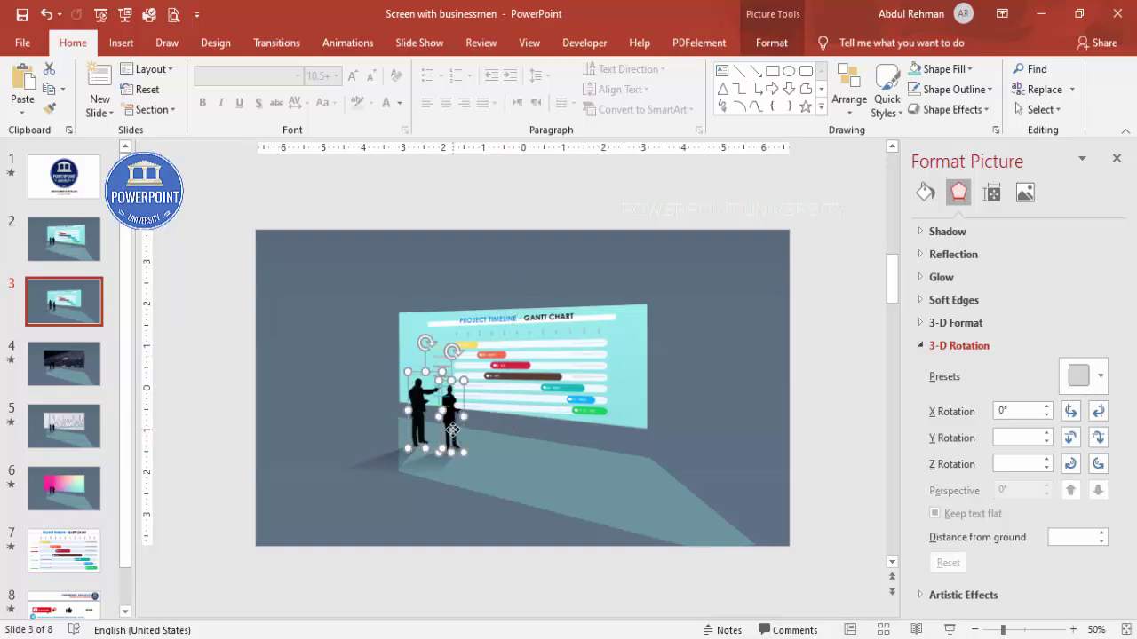
shift+click(382, 466)
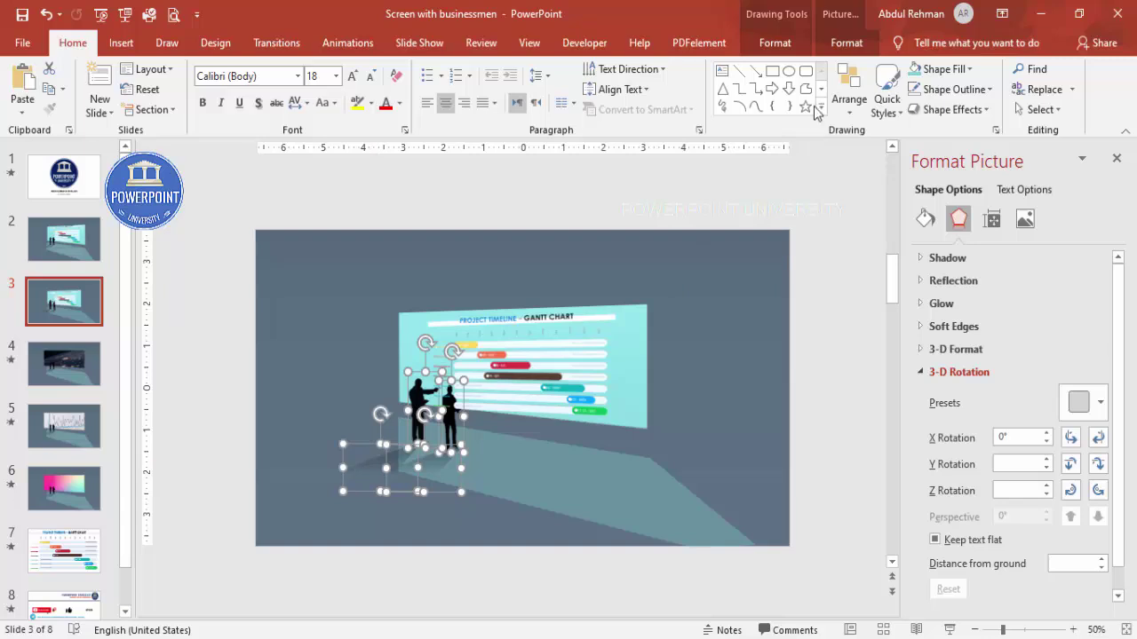